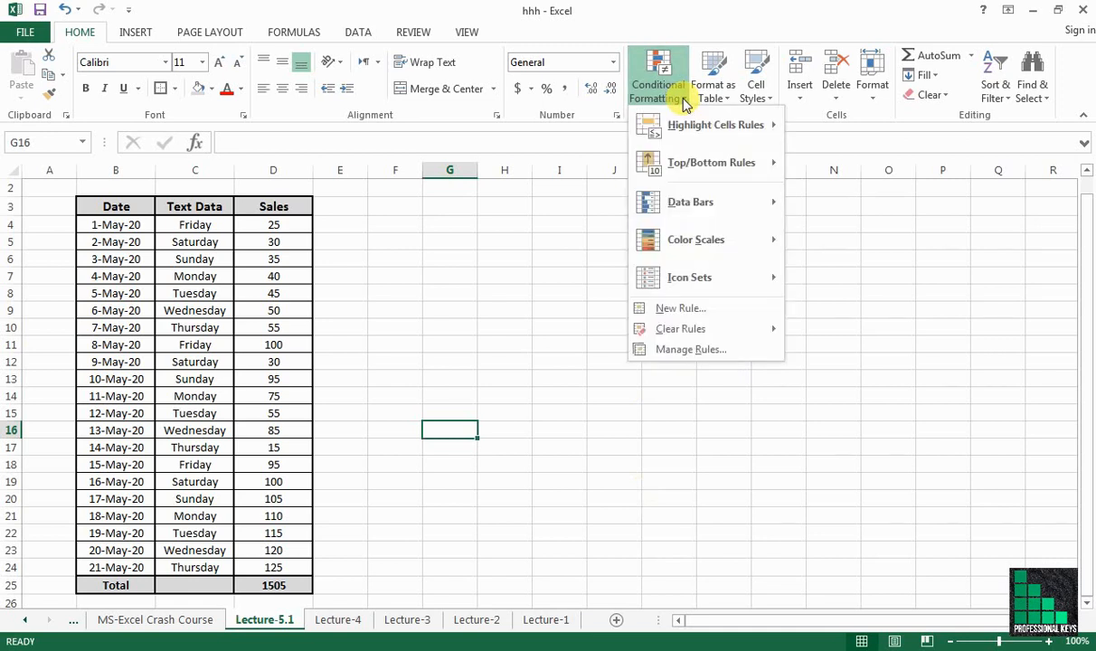
{"action": "mouse_move", "coordinate": [694, 133]}
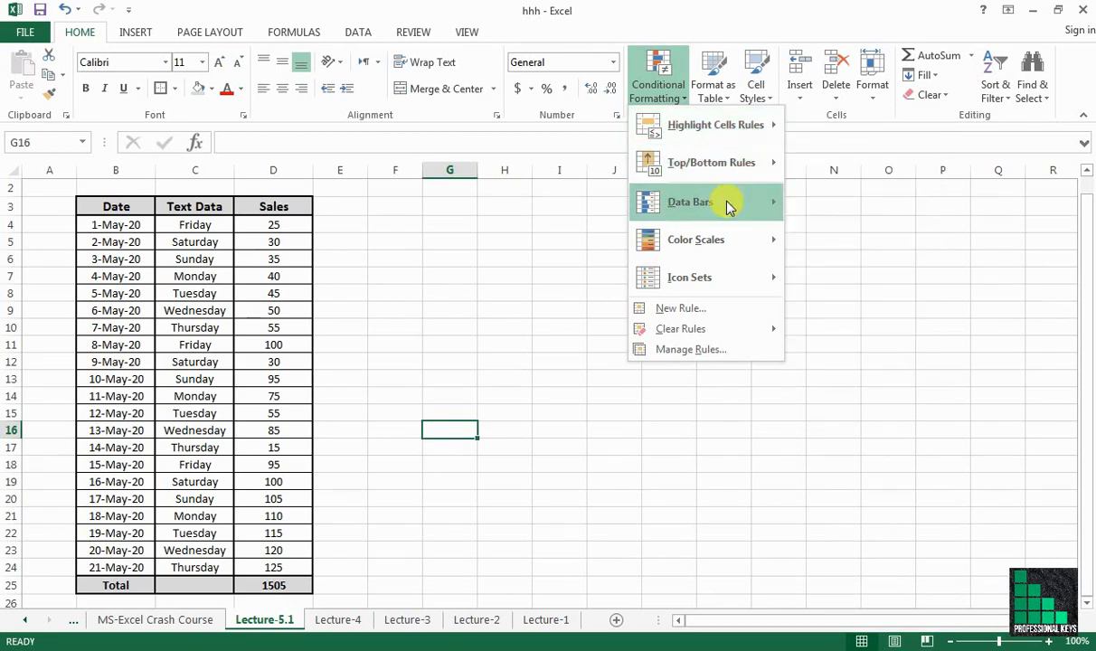
{"action": "mouse_move", "coordinate": [747, 285]}
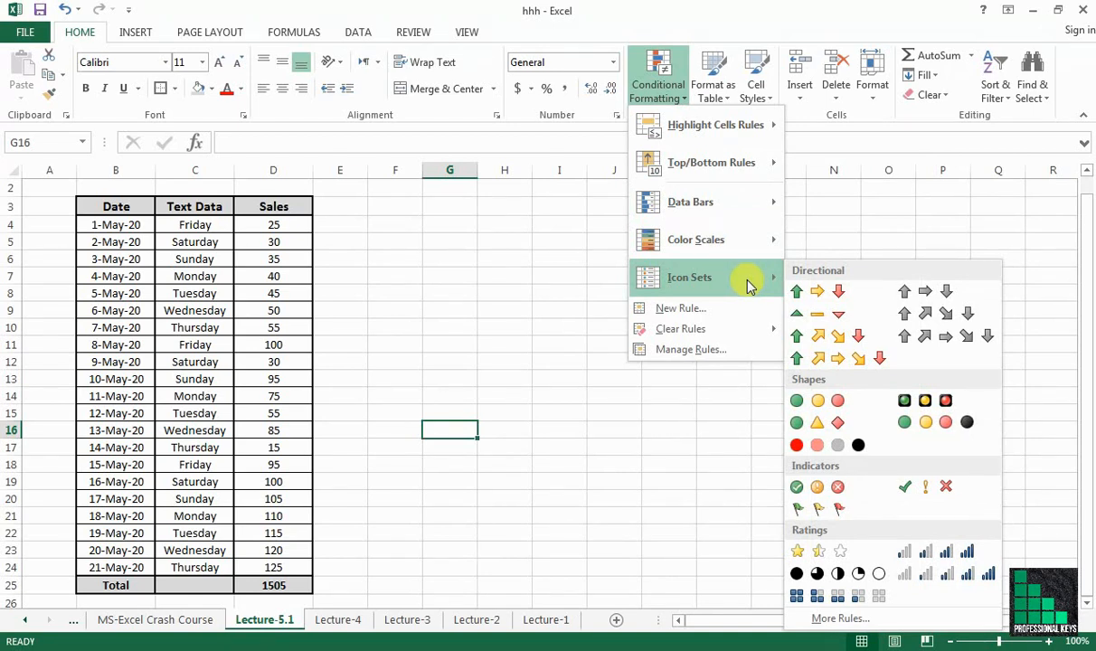
{"action": "left_click", "coordinate": [392, 260]}
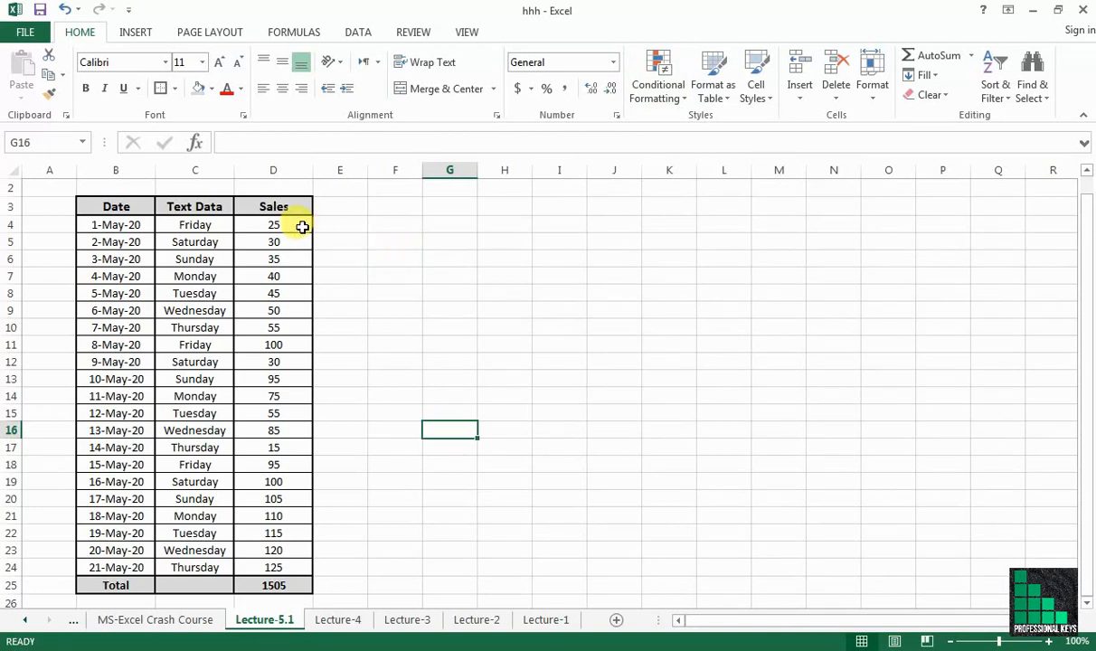
Try a Top 10 Items conditional formatting rule on the sales values in D4:D24 with the rank count raised to 15.
{"action": "left_click_drag", "start_coordinate": [302, 227], "coordinate": [285, 573]}
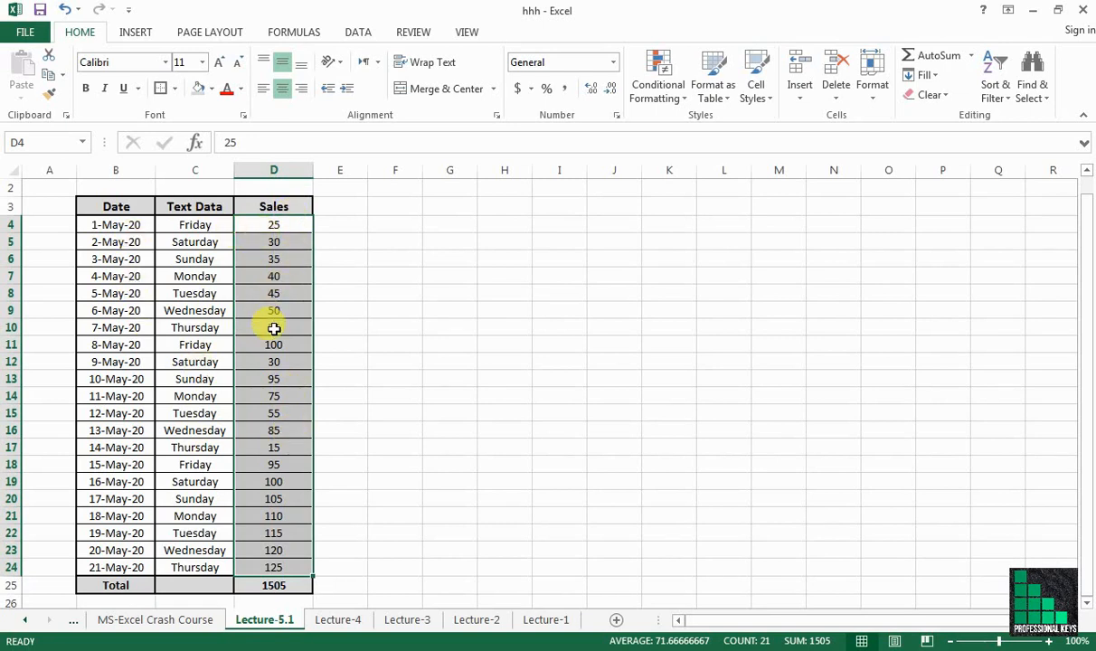
{"action": "left_click", "coordinate": [680, 100]}
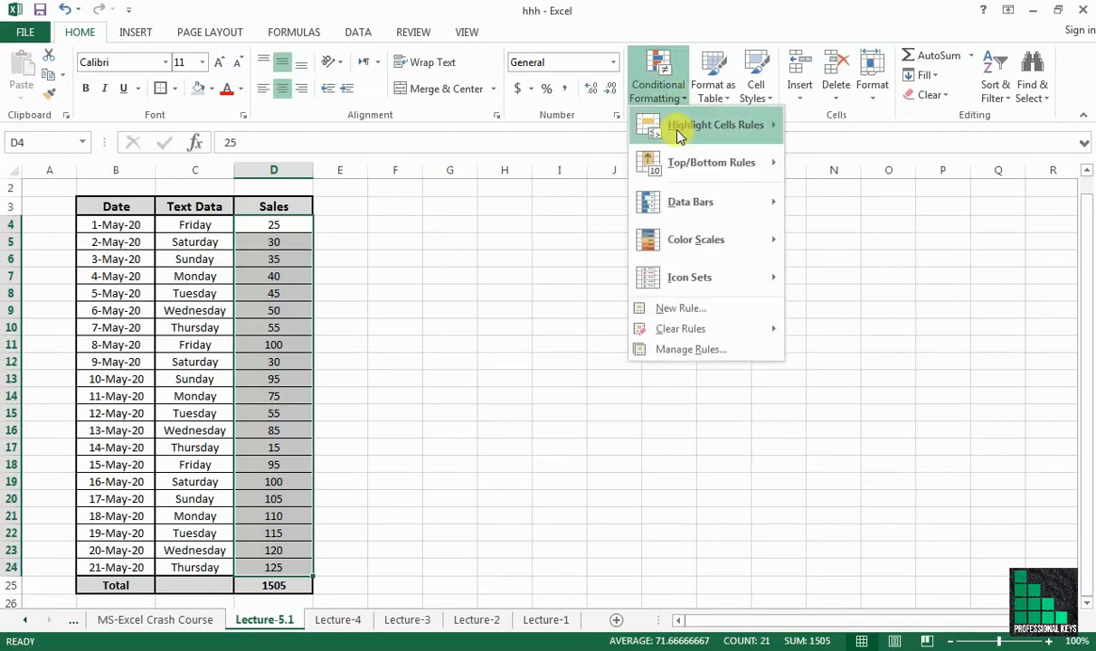
{"action": "mouse_move", "coordinate": [687, 164]}
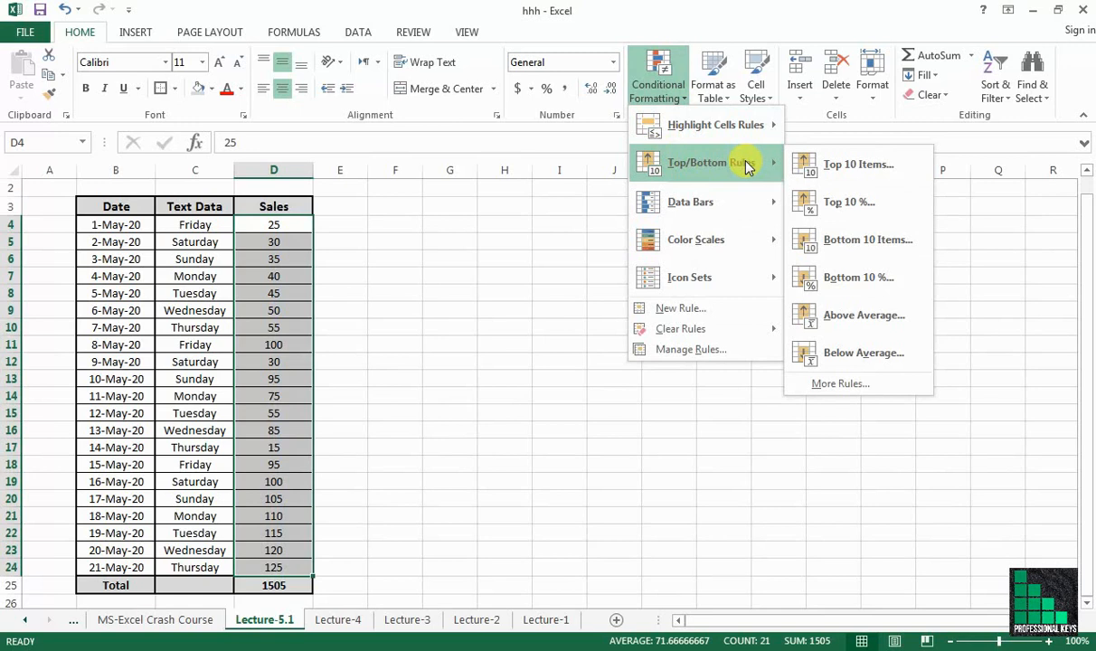
{"action": "left_click", "coordinate": [852, 171]}
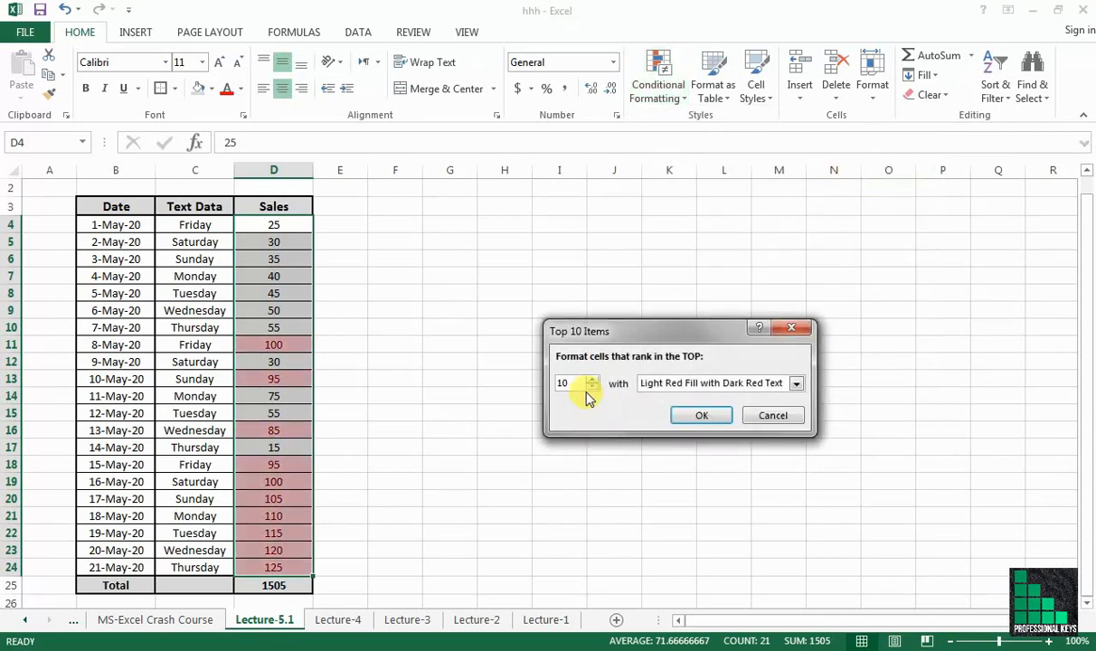
{"action": "left_click", "coordinate": [592, 379]}
{"action": "left_click", "coordinate": [592, 379]}
{"action": "left_click", "coordinate": [591, 379]}
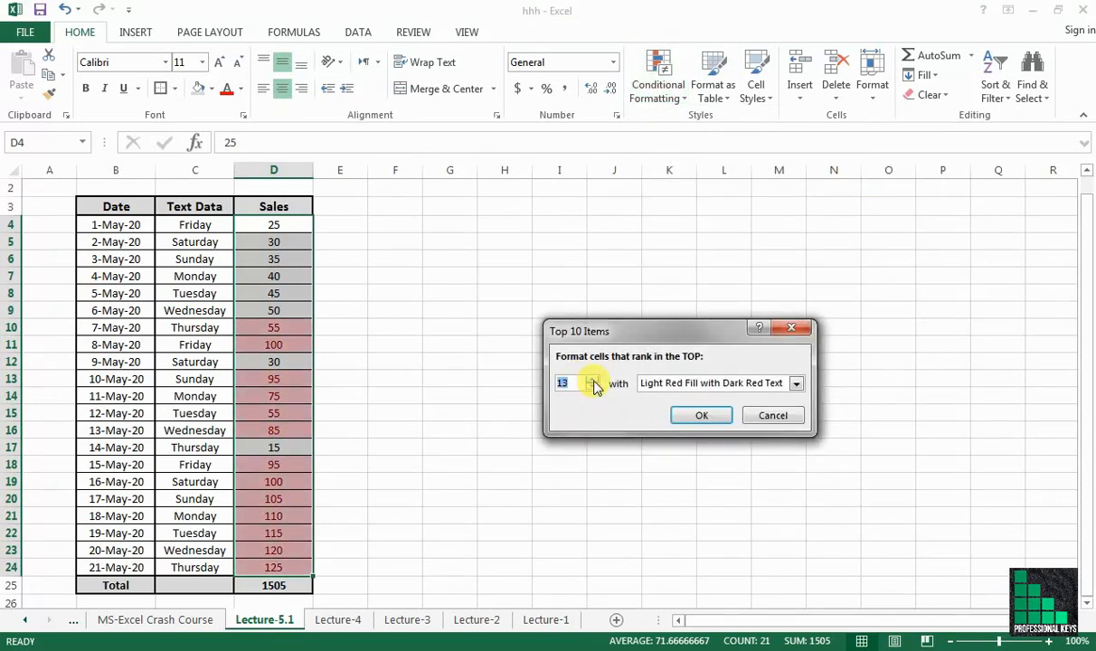
{"action": "left_click", "coordinate": [593, 379]}
{"action": "left_click", "coordinate": [593, 379]}
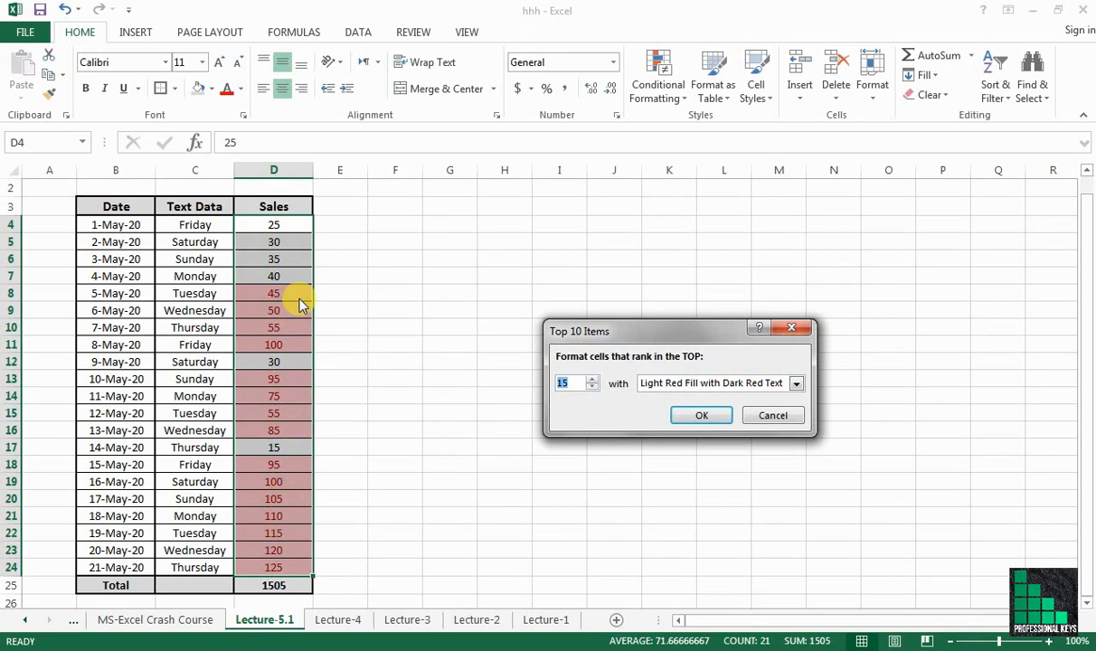
Lower the count of the Top 10 Items rule to 3 to preview the highlighting, and discard the rule.
{"action": "left_click", "coordinate": [593, 389]}
{"action": "left_click", "coordinate": [593, 388]}
{"action": "left_click", "coordinate": [593, 388]}
{"action": "left_click", "coordinate": [592, 389]}
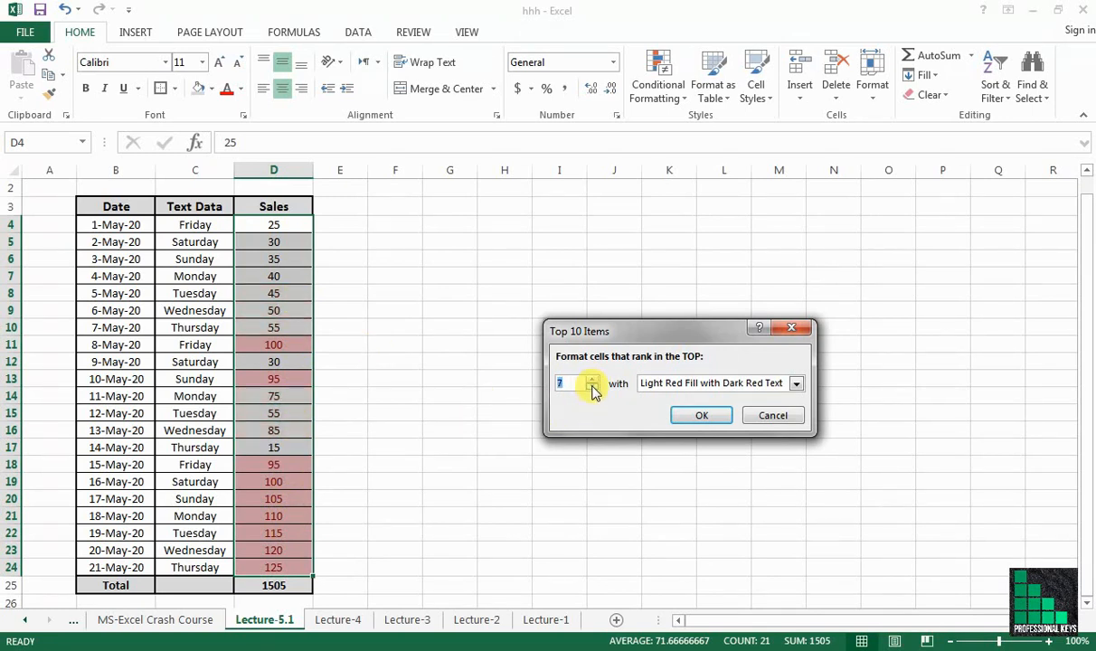
{"action": "left_click", "coordinate": [592, 388]}
{"action": "left_click", "coordinate": [592, 388]}
{"action": "left_click", "coordinate": [593, 388]}
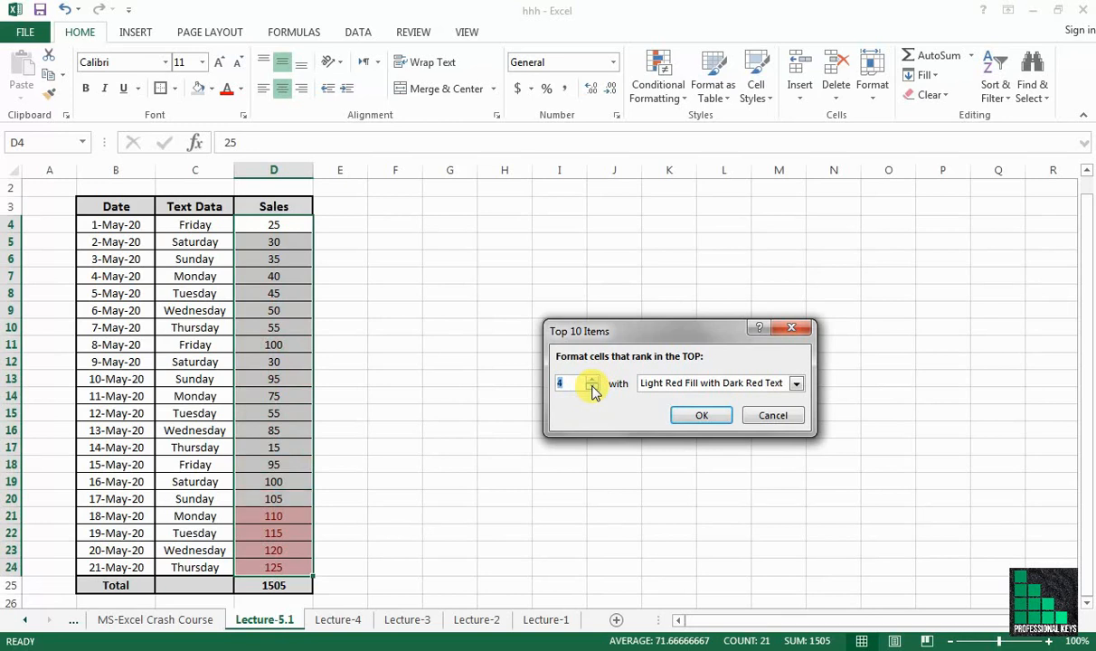
{"action": "left_click", "coordinate": [592, 388]}
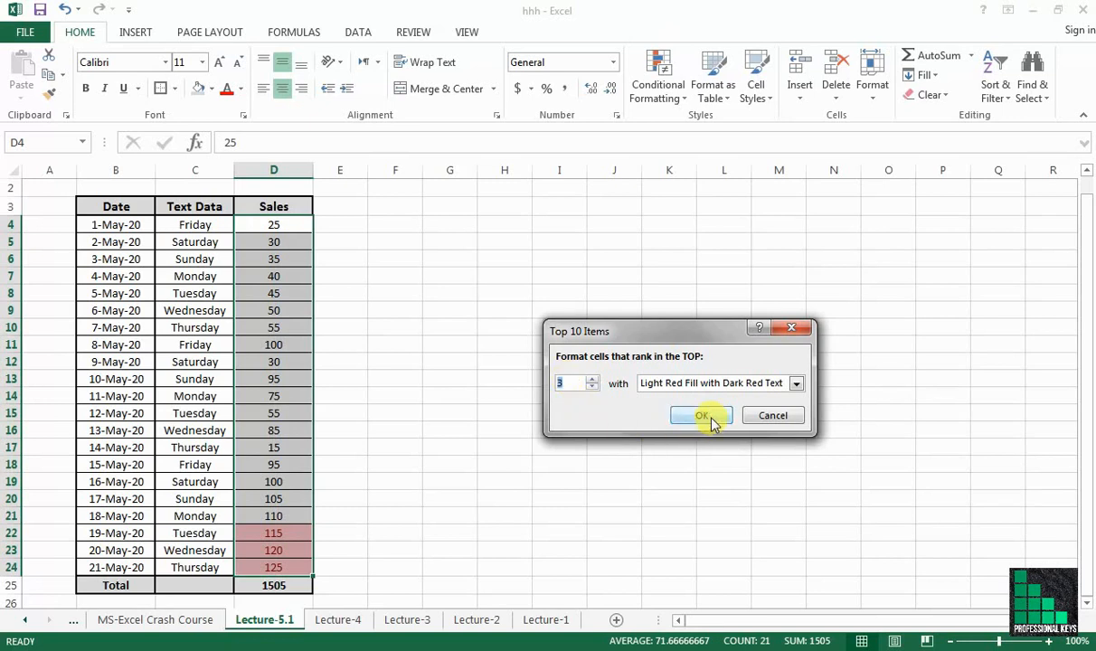
{"action": "key", "text": "Escape"}
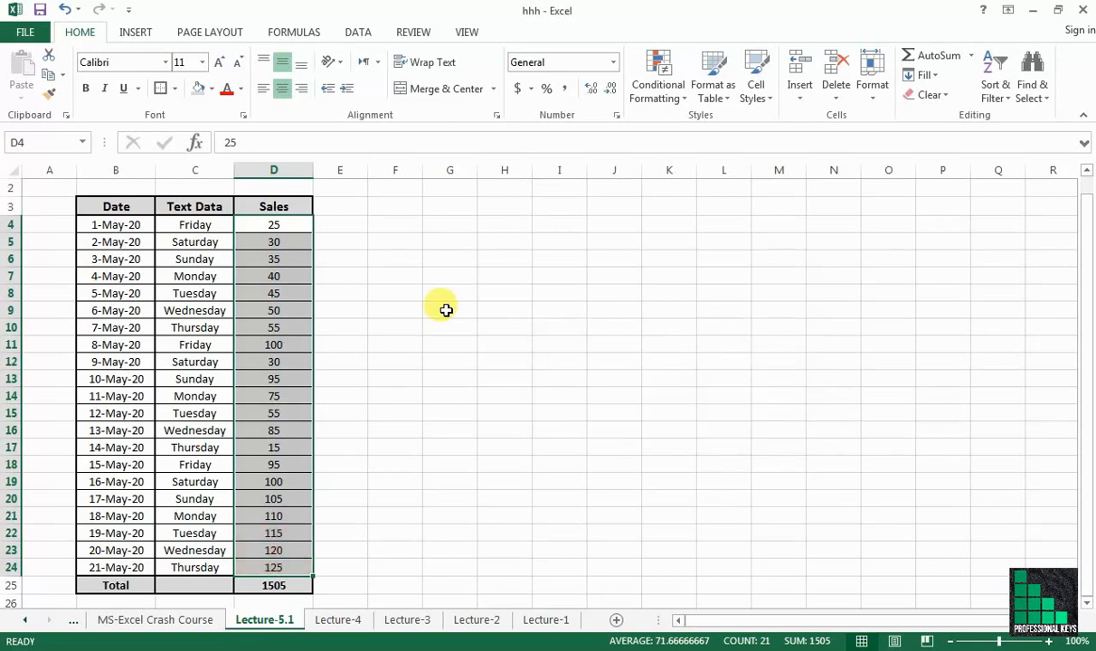
Apply a Bottom 10 Items rule to D4:D24 with Light Red Fill with Dark Red Text, trying a count of 5 and settling on 3.
{"action": "left_click", "coordinate": [674, 101]}
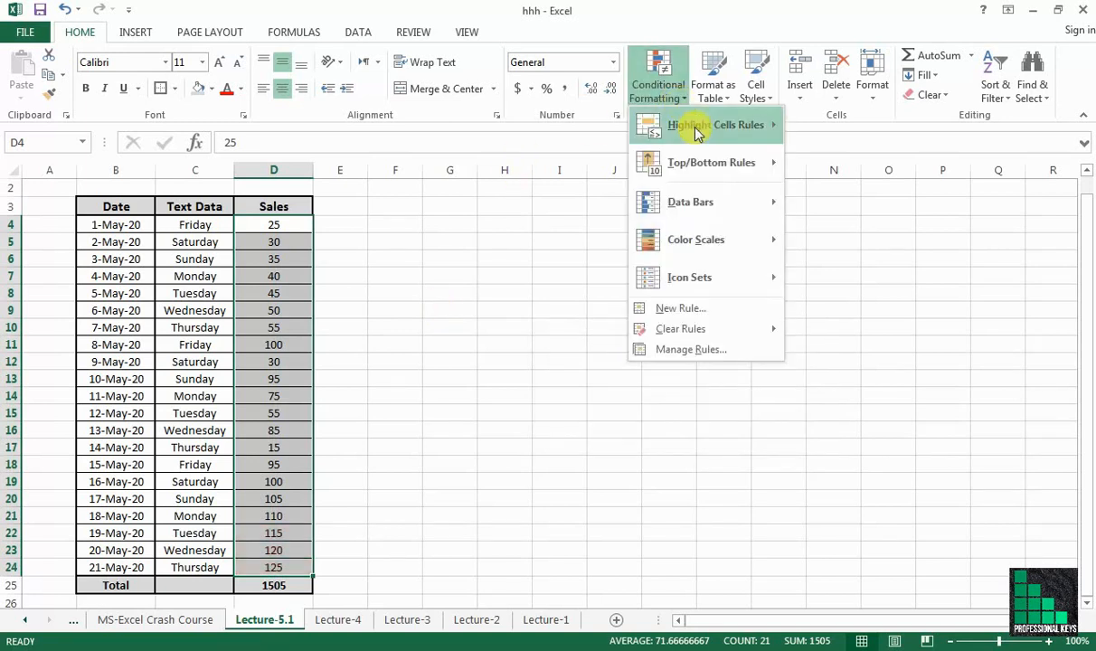
{"action": "mouse_move", "coordinate": [717, 162]}
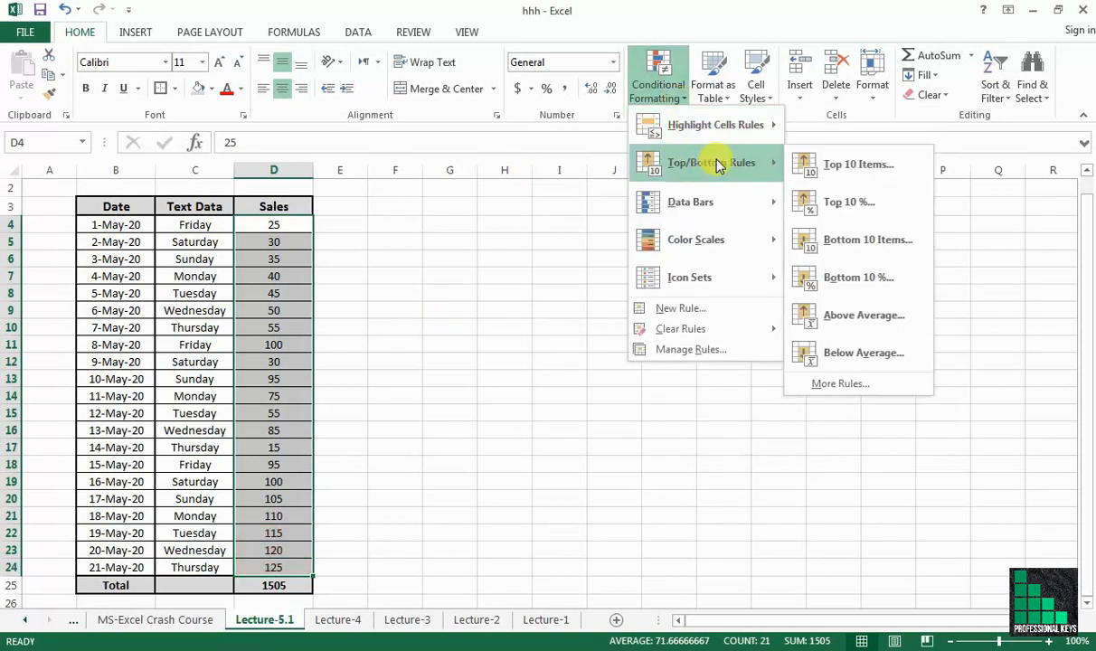
{"action": "left_click", "coordinate": [852, 240]}
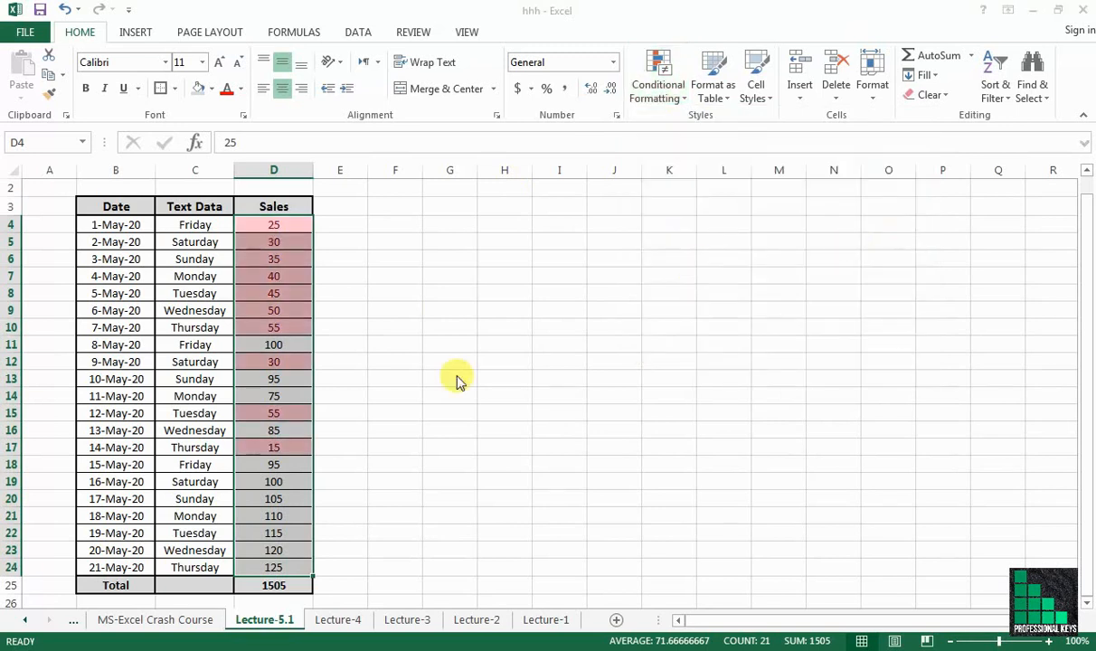
{"action": "double_click", "coordinate": [563, 383]}
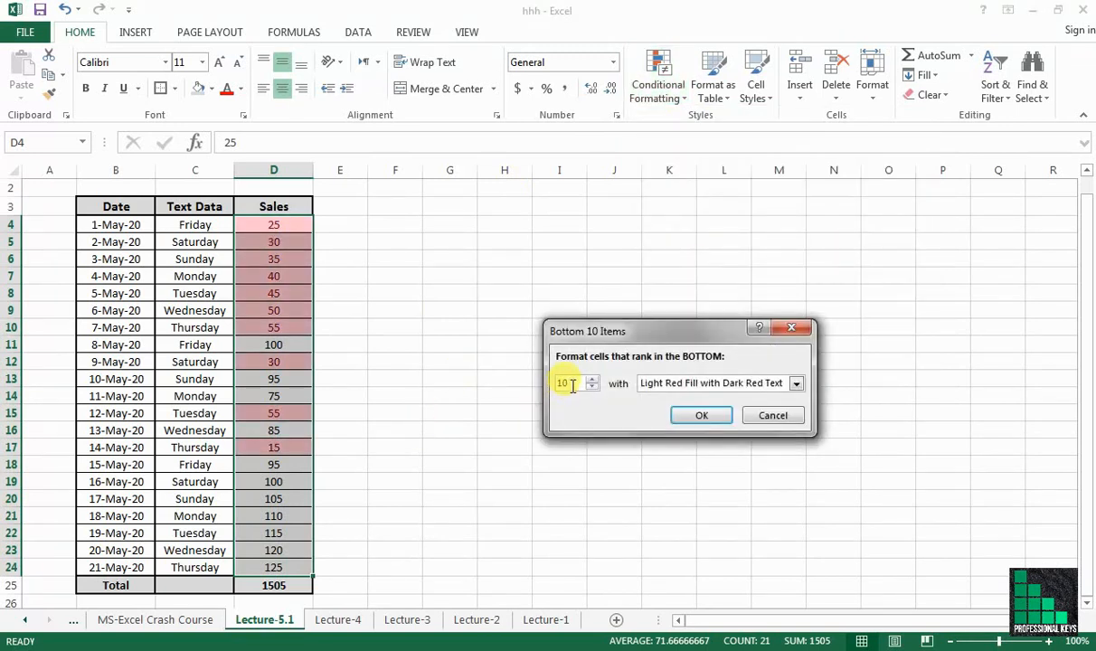
{"action": "type", "text": "5"}
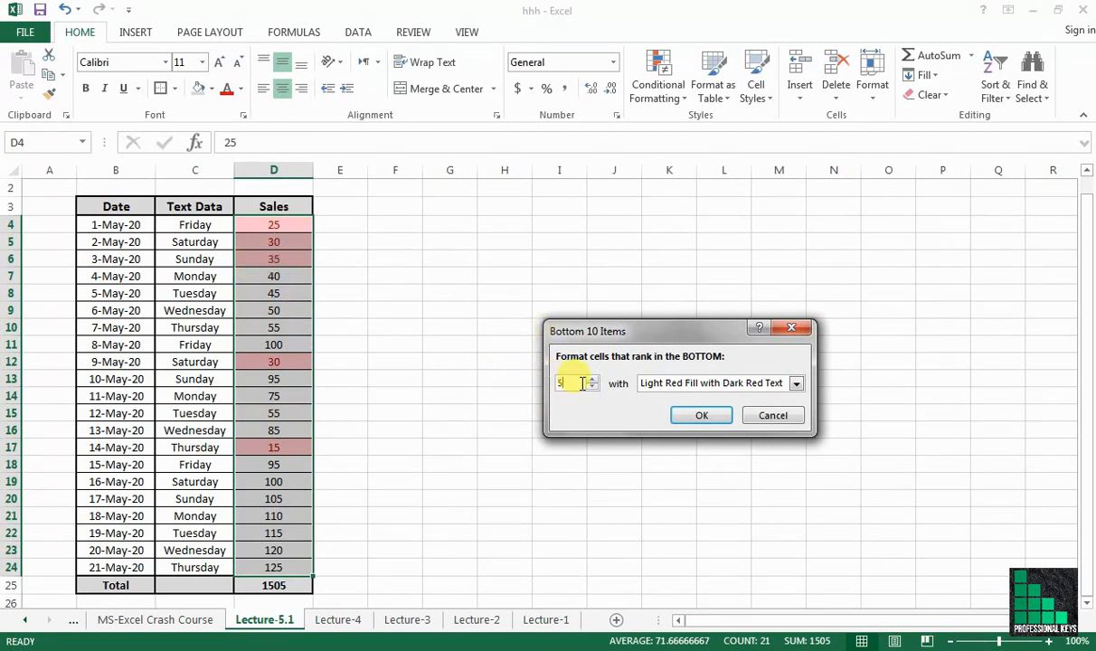
{"action": "type", "text": "3"}
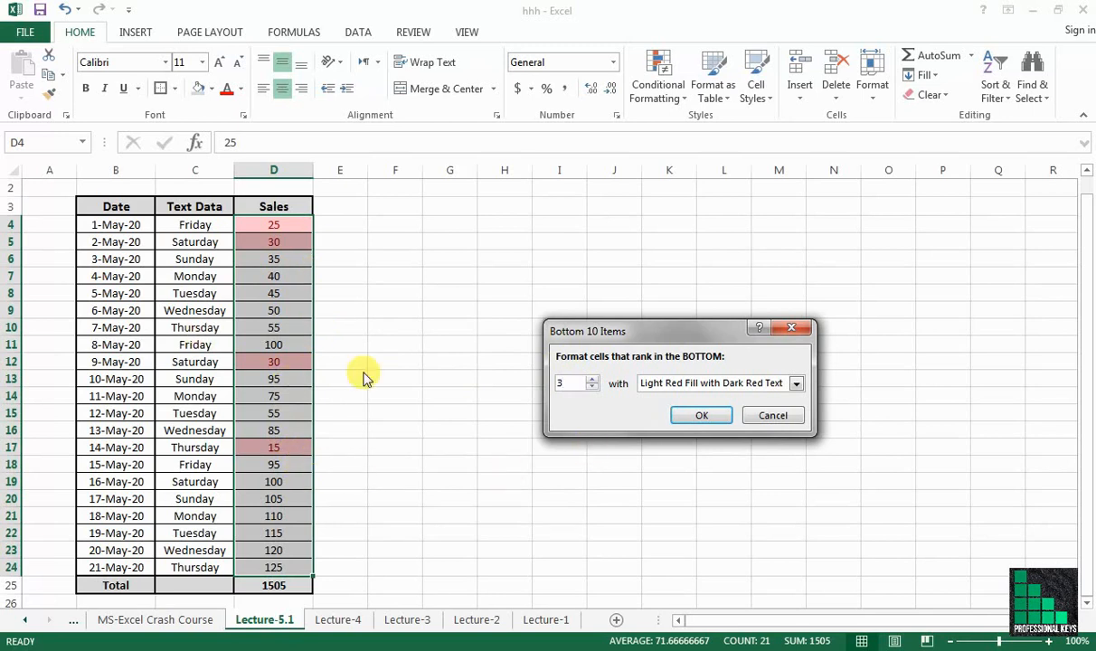
{"action": "left_click", "coordinate": [702, 415]}
{"action": "left_click_drag", "start_coordinate": [401, 511], "coordinate": [399, 502]}
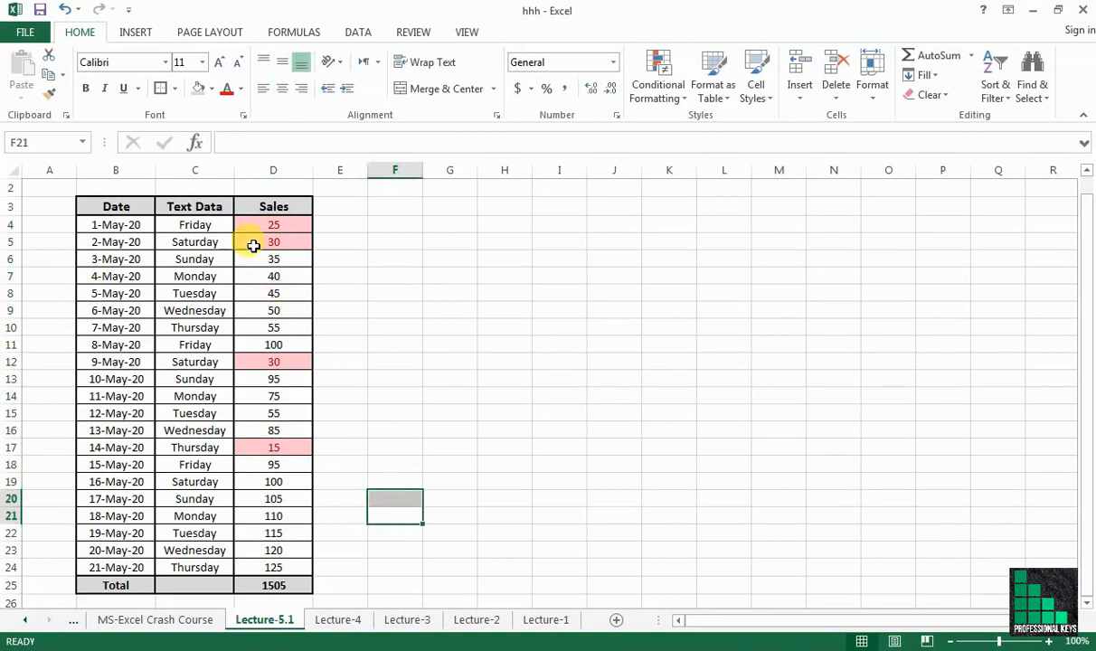
Select the sales values in D4:D24 and clear the conditional formatting rules from the selected cells.
{"action": "left_click_drag", "start_coordinate": [273, 225], "coordinate": [286, 567]}
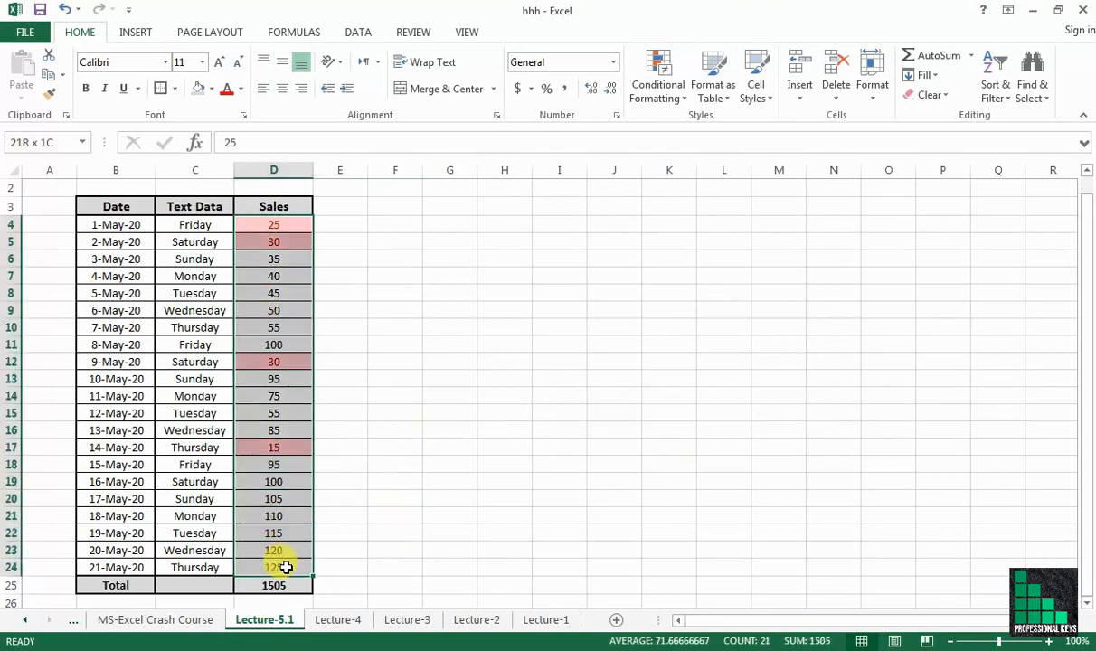
{"action": "left_click", "coordinate": [673, 95]}
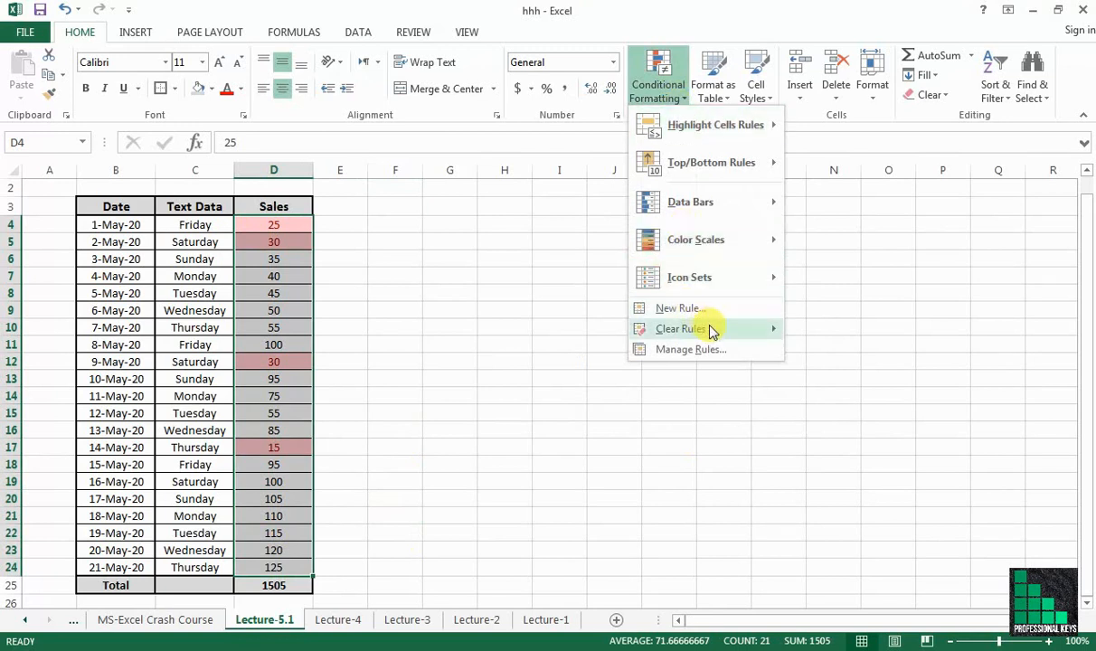
{"action": "mouse_move", "coordinate": [716, 335]}
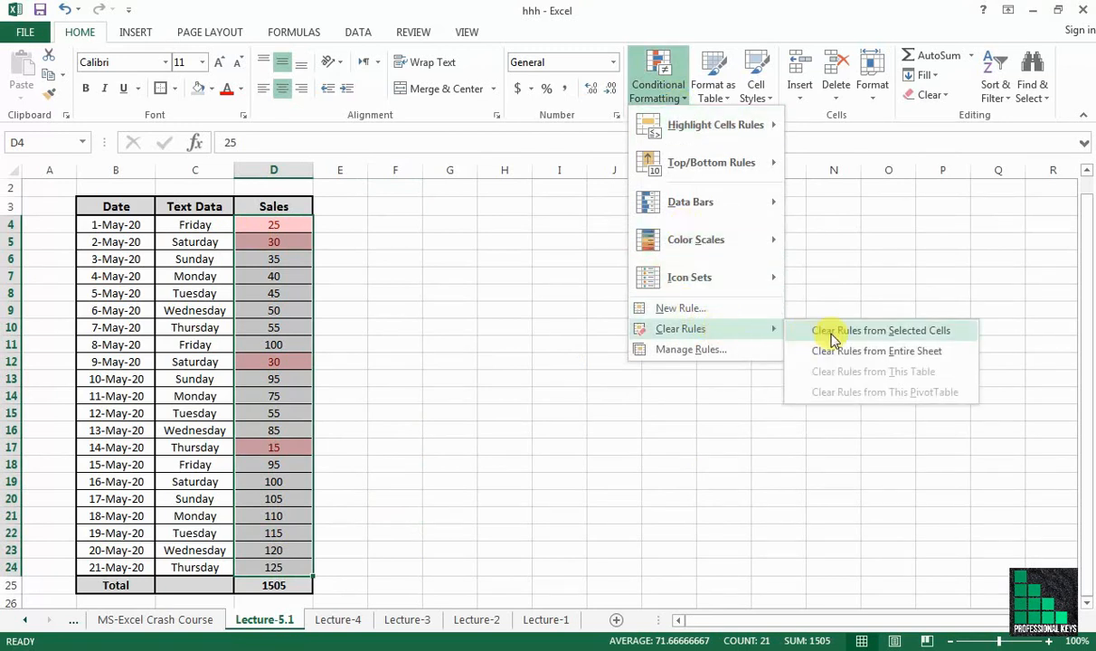
{"action": "left_click", "coordinate": [892, 335]}
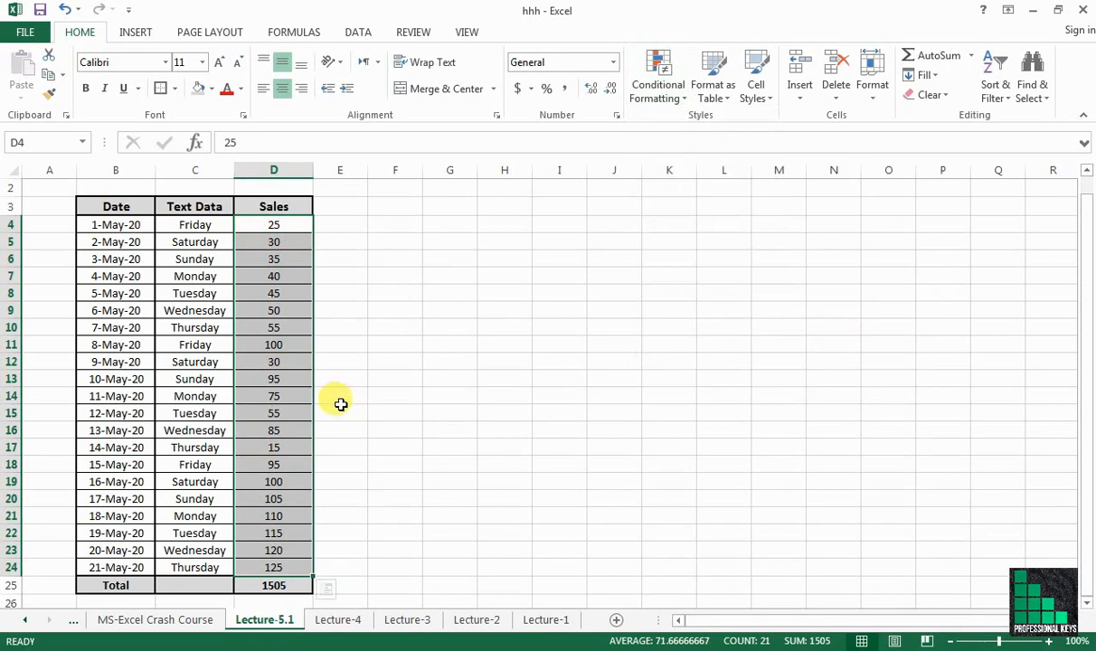
Apply a Top 10% rule to D4:D24 with the percentage set to 30 and Light Red Fill with Dark Red Text.
{"action": "left_click", "coordinate": [677, 101]}
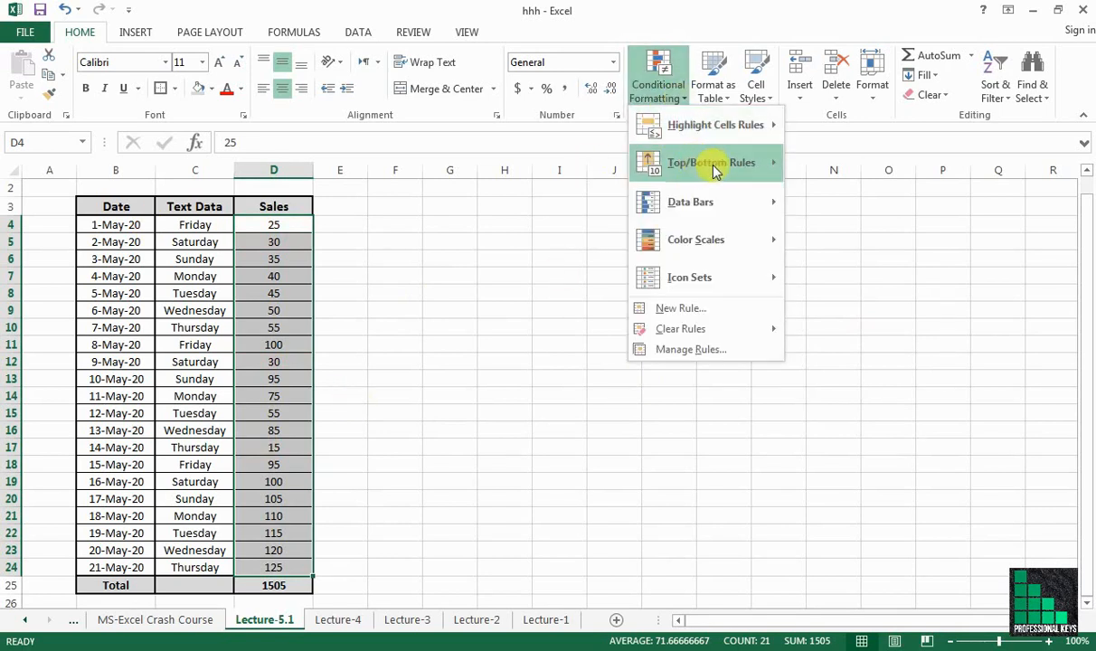
{"action": "mouse_move", "coordinate": [742, 166]}
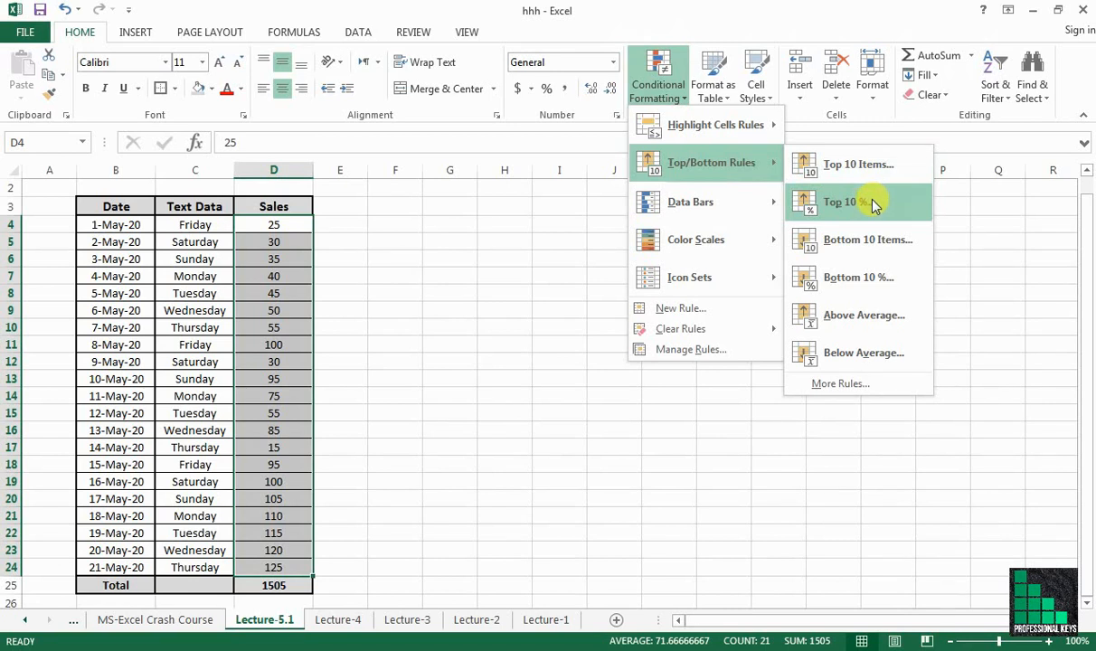
{"action": "left_click", "coordinate": [851, 202]}
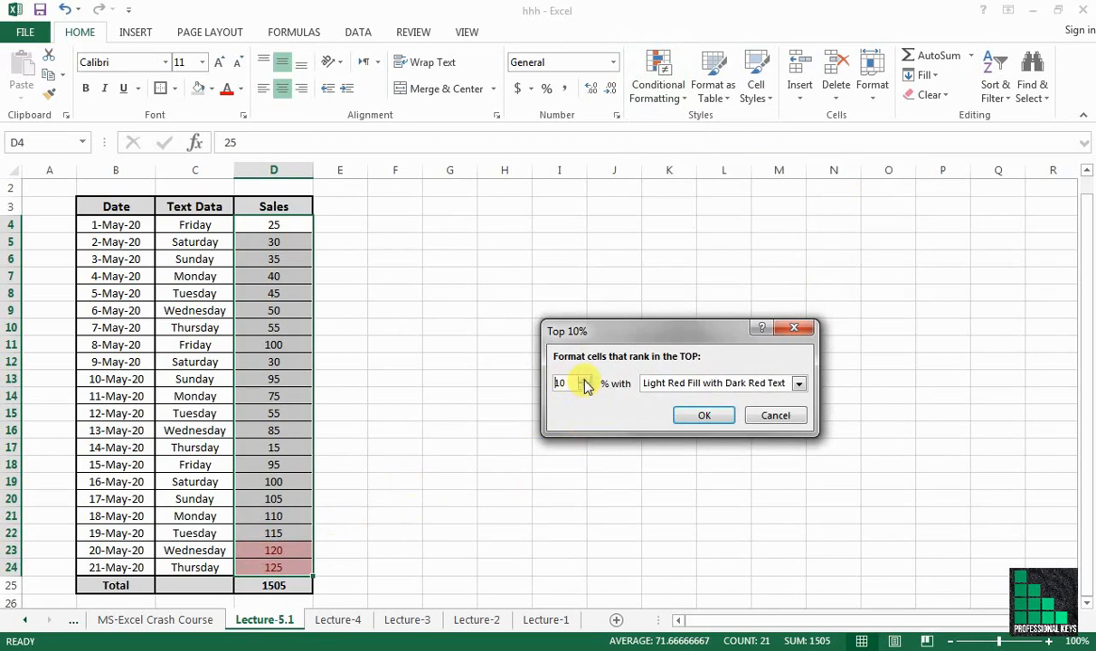
{"action": "left_click_drag", "start_coordinate": [570, 384], "coordinate": [559, 384]}
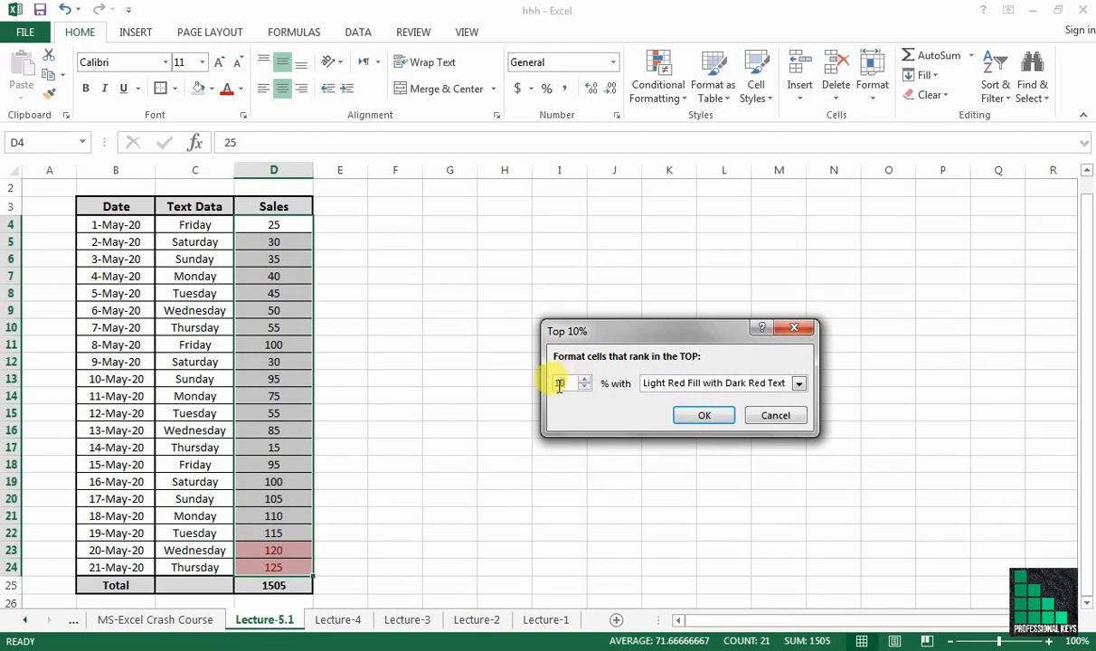
{"action": "type", "text": "30"}
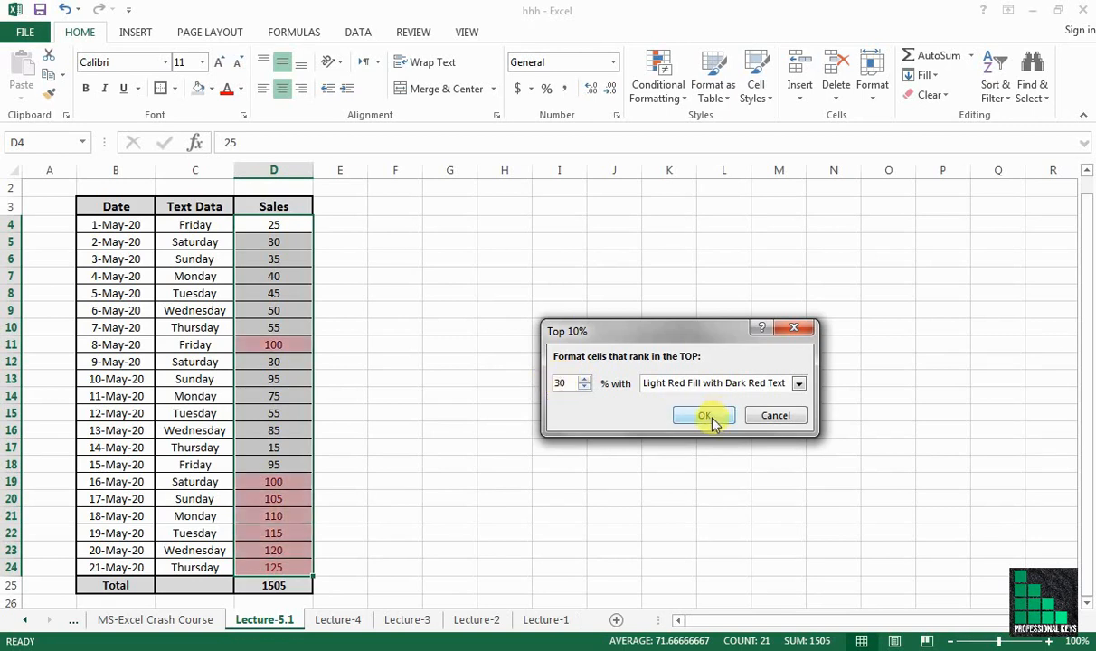
{"action": "key", "text": "Return"}
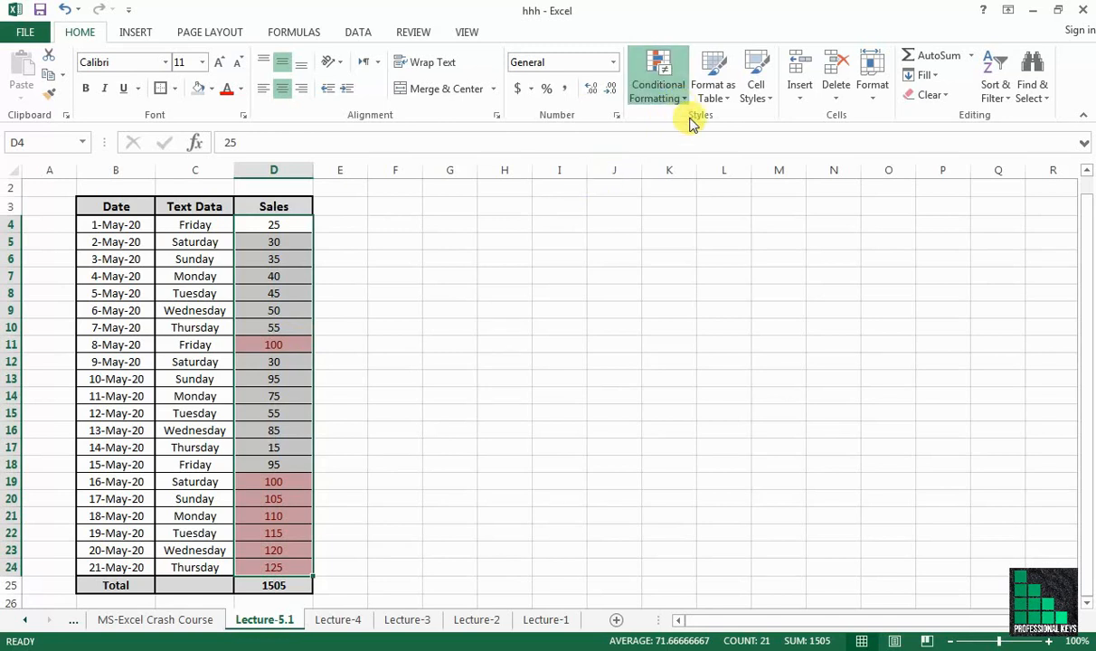
Clear the top-percentage conditional formatting rule from the selected sales cells D4:D24.
{"action": "left_click", "coordinate": [674, 95]}
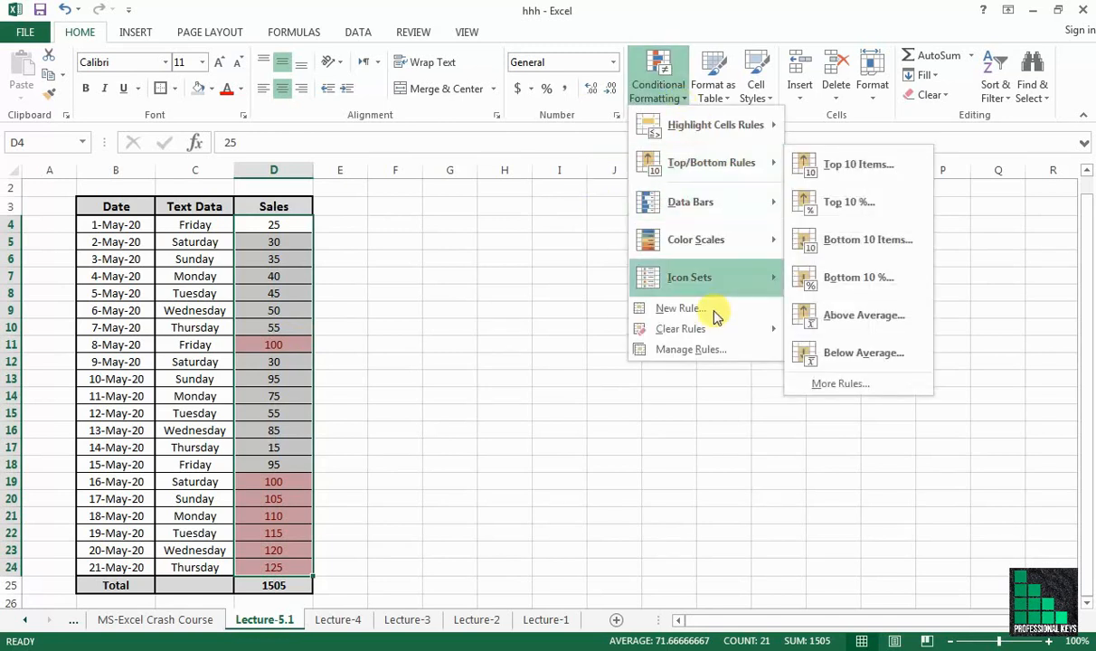
{"action": "mouse_move", "coordinate": [708, 334]}
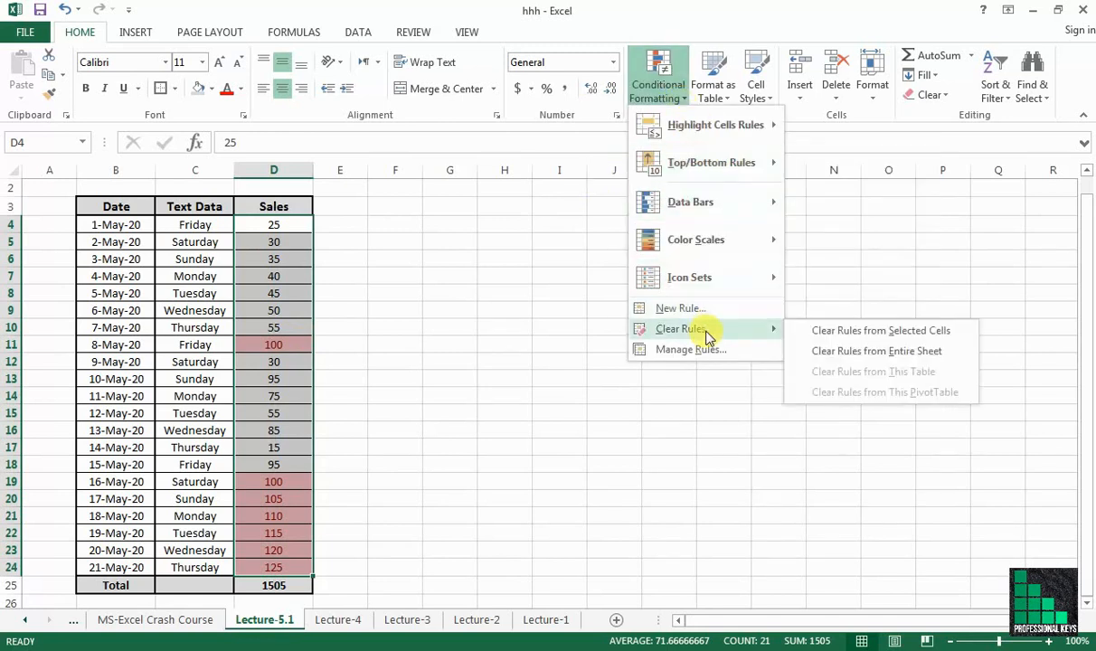
{"action": "left_click", "coordinate": [827, 330]}
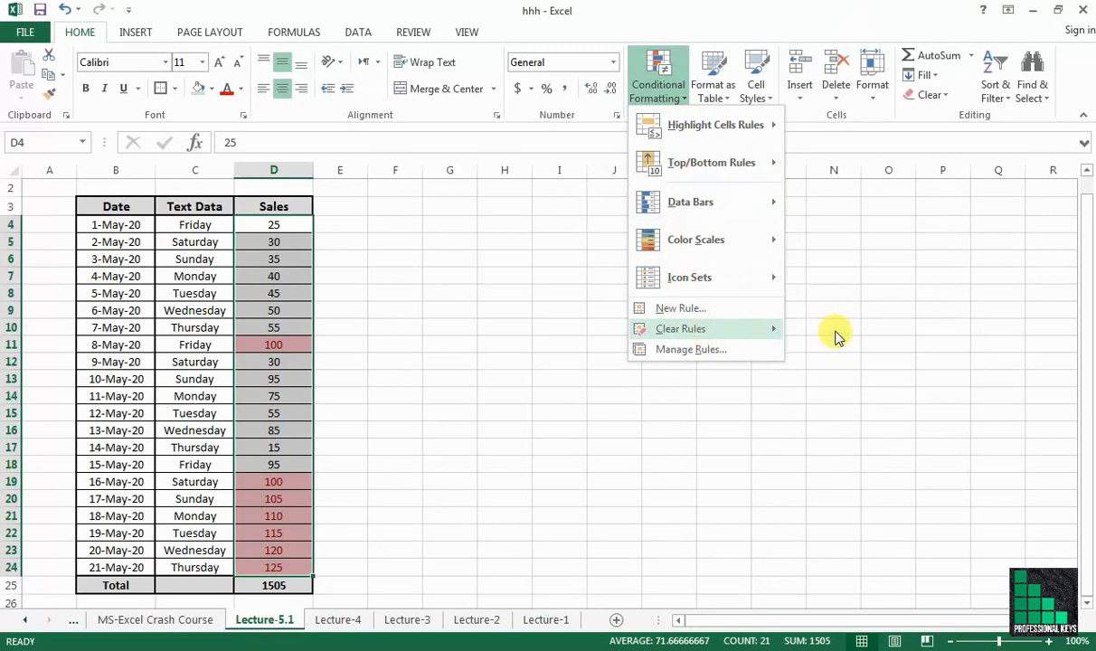
Apply a Bottom 10% rule to D4:D24 with the percentage set to 25 and Light Red Fill with Dark Red Text.
{"action": "left_click", "coordinate": [675, 101]}
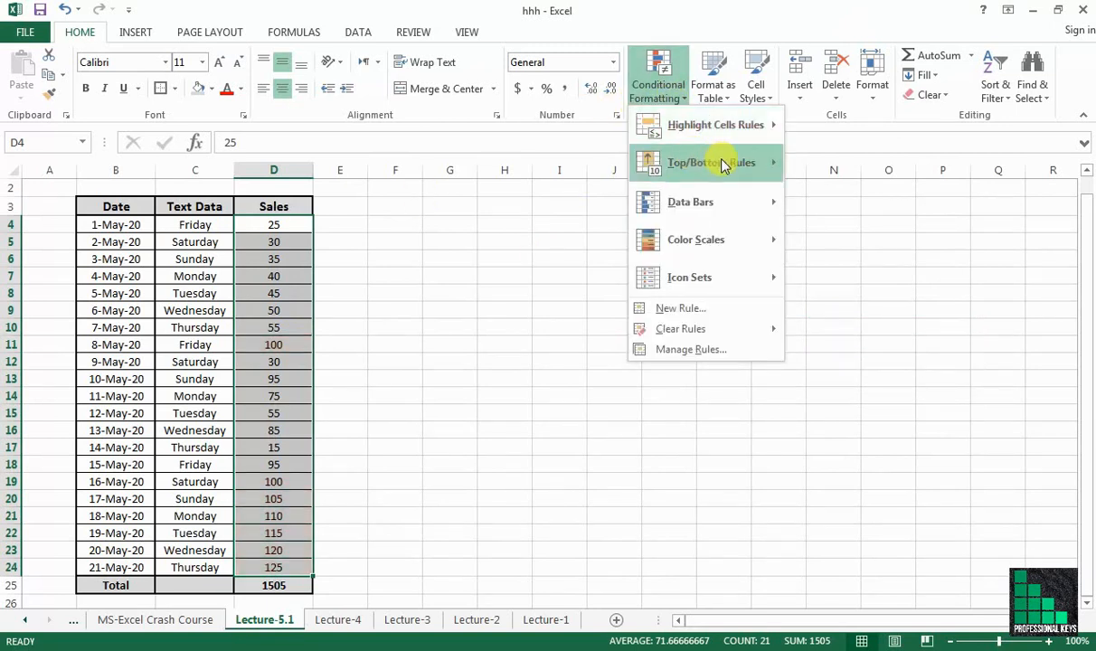
{"action": "mouse_move", "coordinate": [774, 163]}
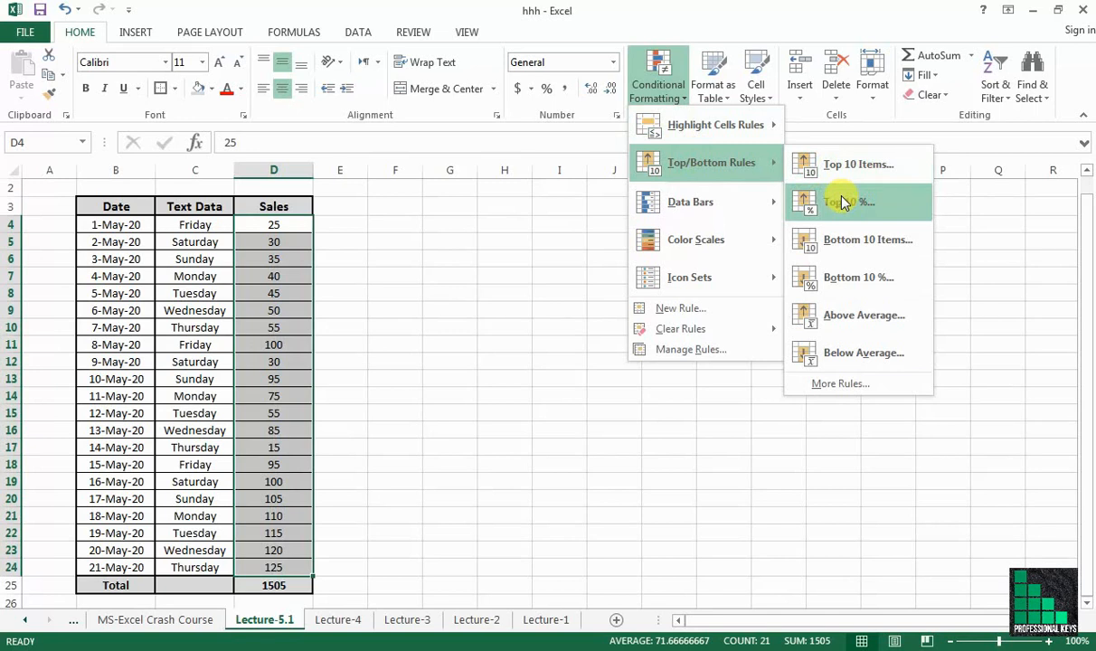
{"action": "left_click", "coordinate": [908, 286]}
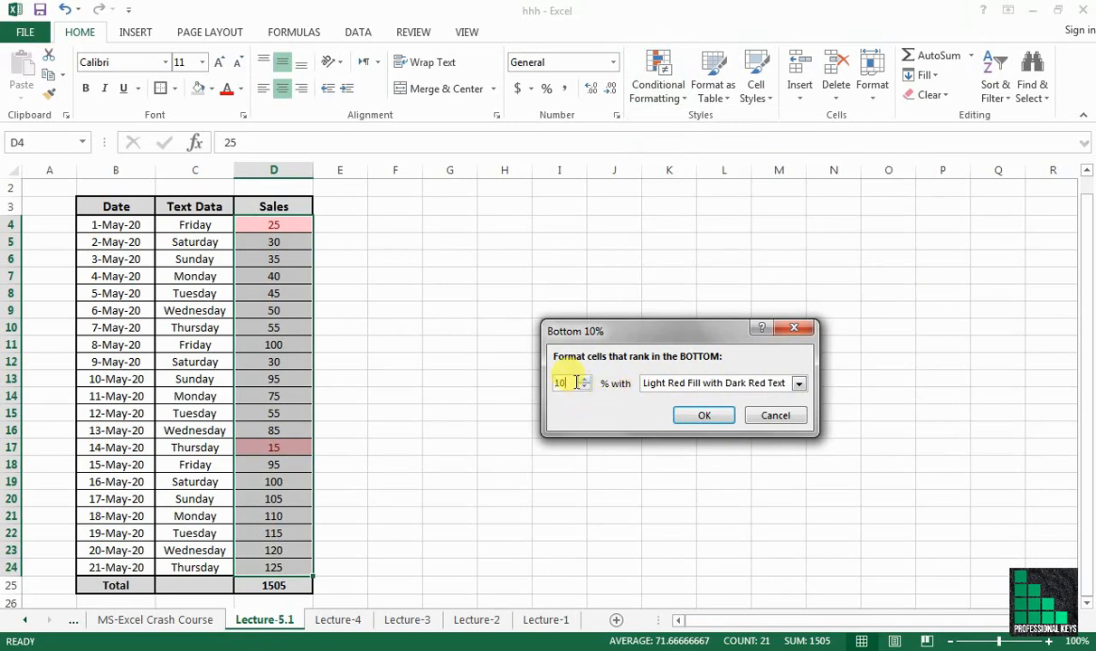
{"action": "key", "text": "BackSpace"}
{"action": "key", "text": "BackSpace"}
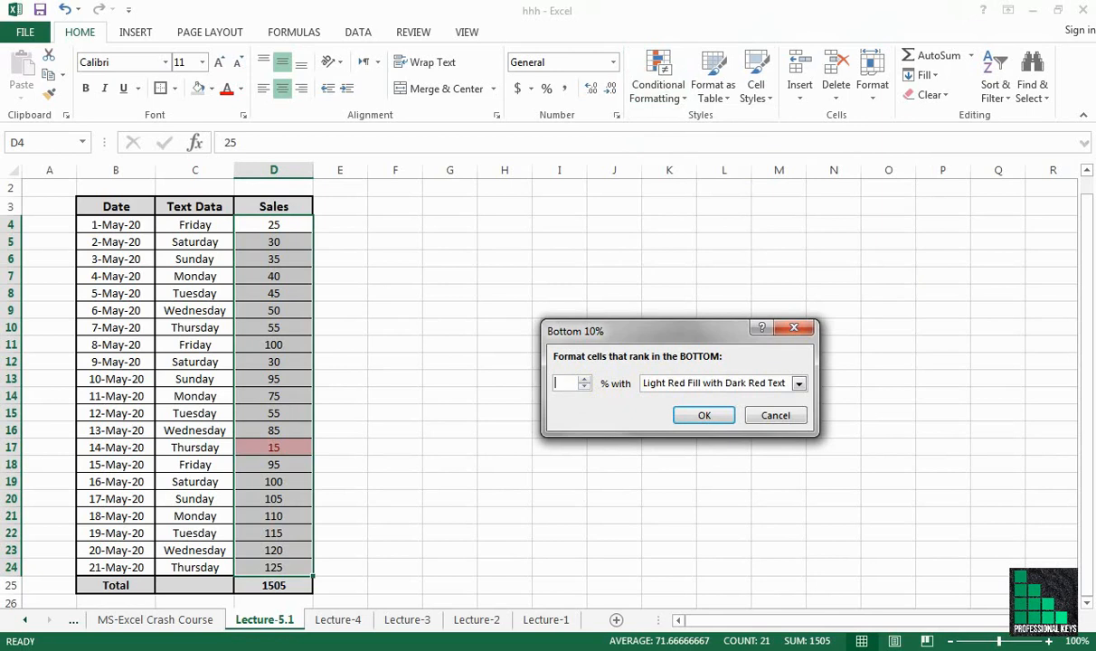
{"action": "type", "text": "20"}
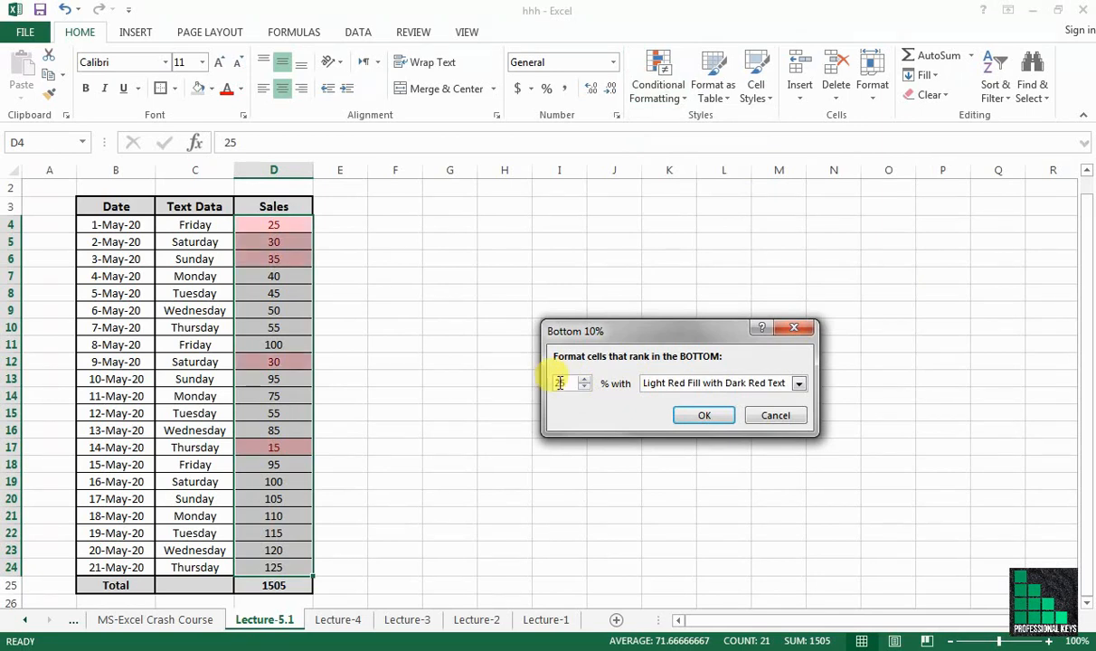
{"action": "left_click", "coordinate": [689, 416]}
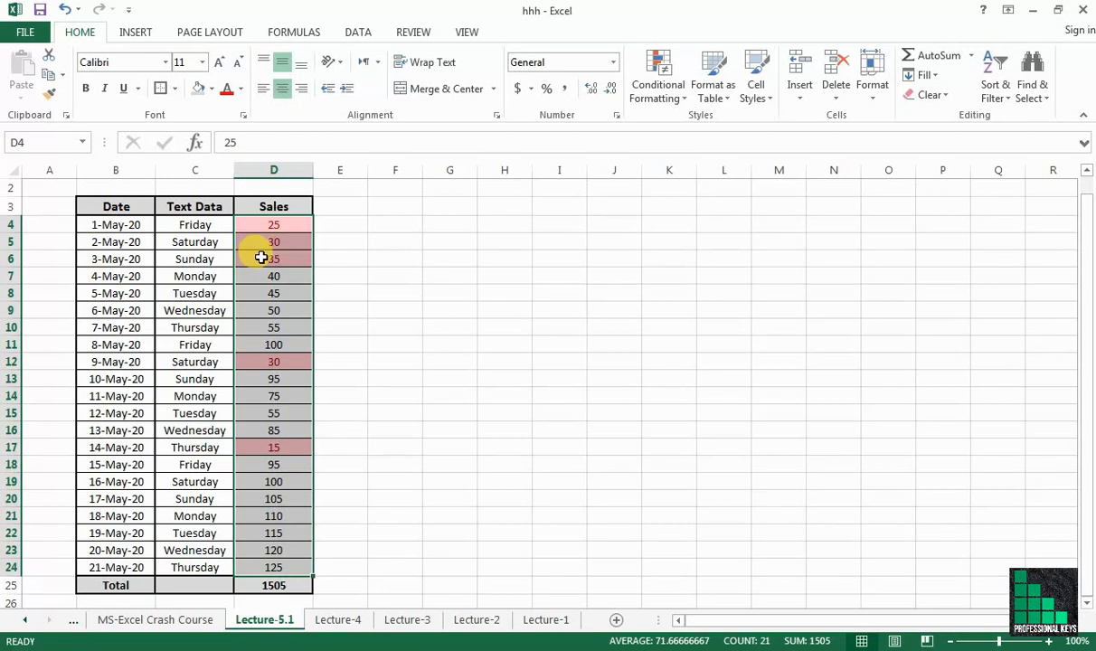
Clear the bottom-percentage conditional formatting rule from the selected sales cells D4:D24.
{"action": "left_click", "coordinate": [674, 95]}
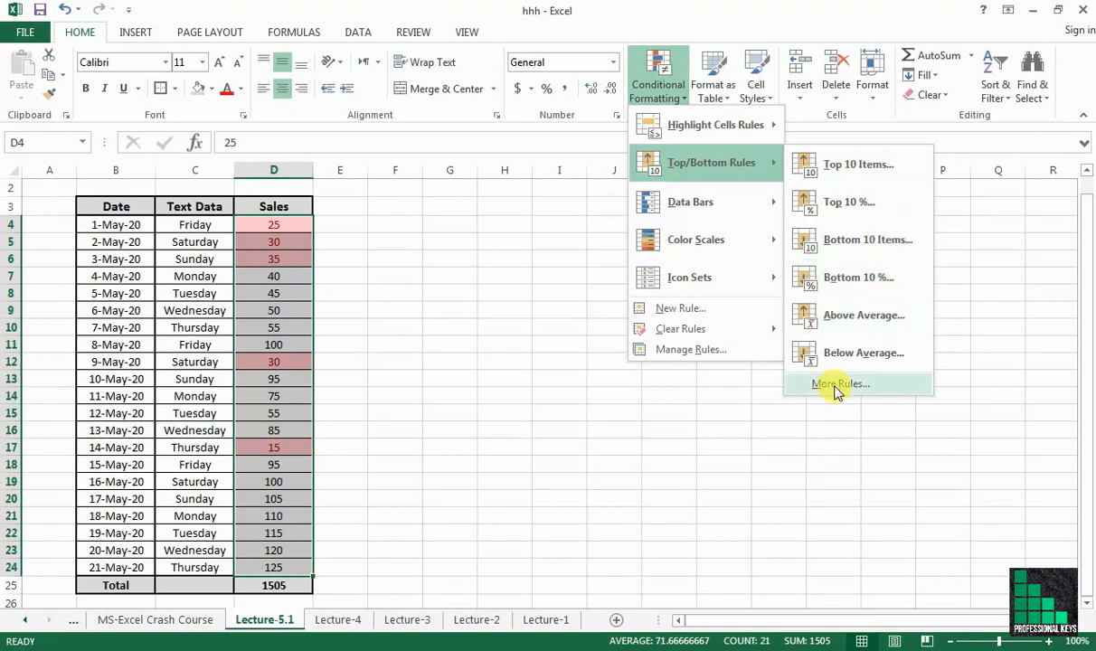
{"action": "mouse_move", "coordinate": [724, 329]}
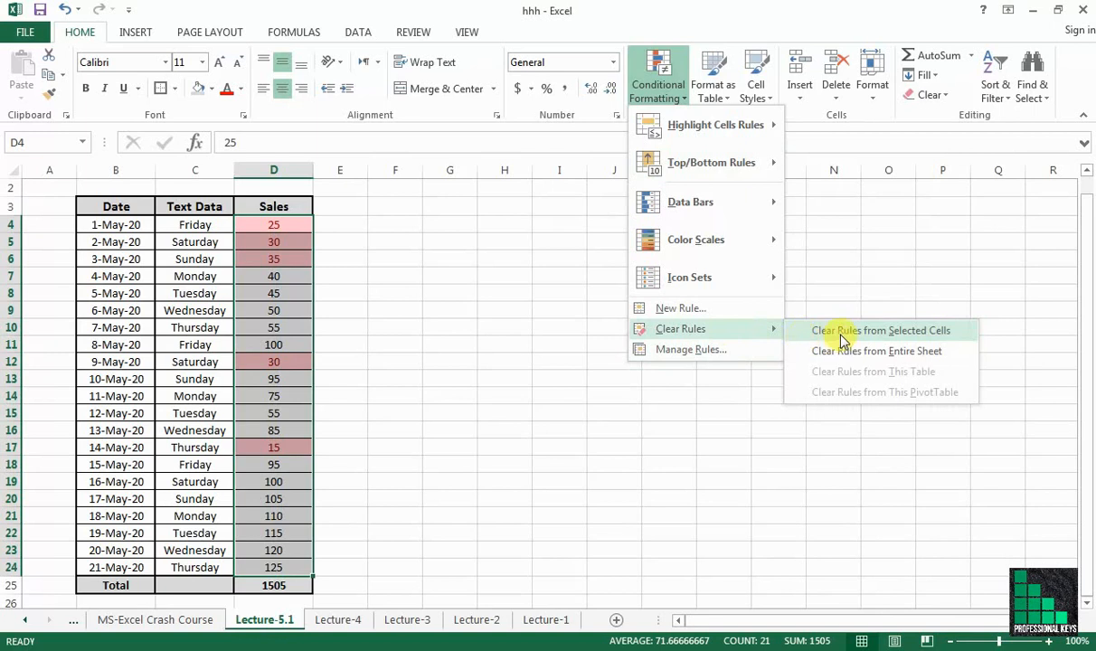
{"action": "left_click", "coordinate": [837, 332]}
Apply an Above Average rule to D4:D24 with Light Red Fill with Dark Red Text.
{"action": "left_click", "coordinate": [667, 99]}
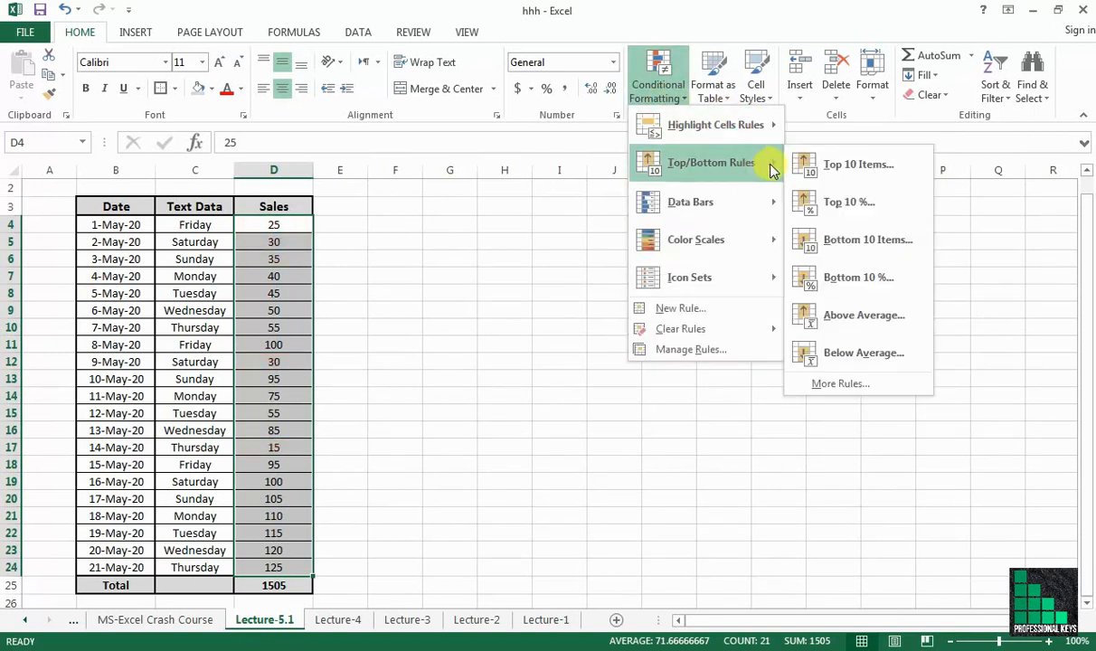
{"action": "left_click", "coordinate": [878, 318]}
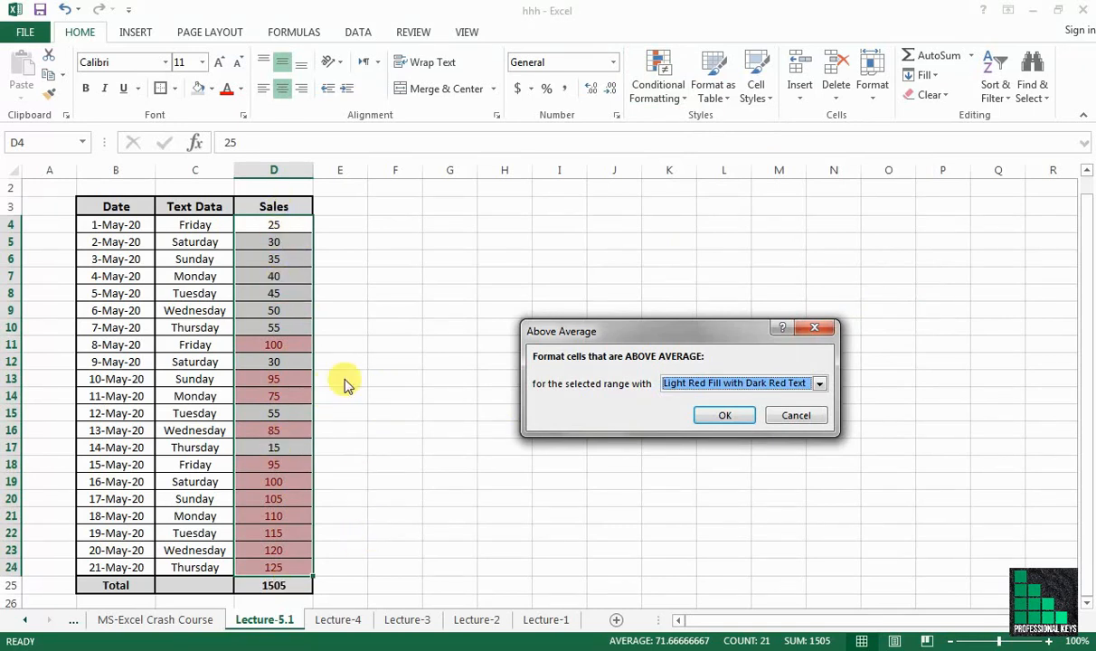
{"action": "left_click", "coordinate": [715, 418]}
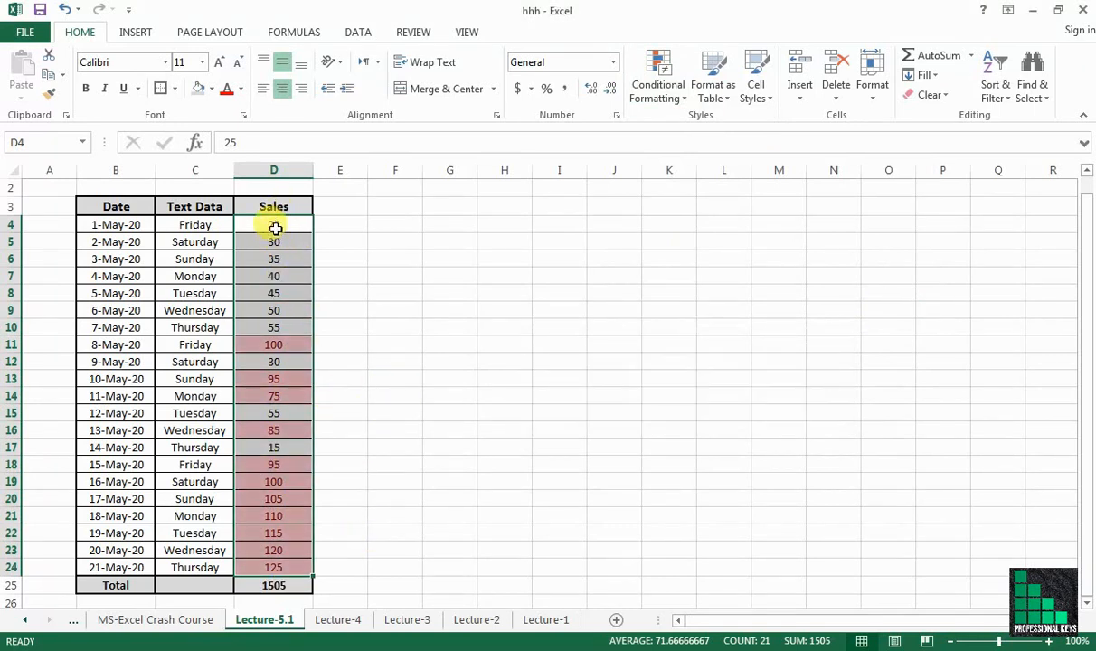
Select the sales values in D4:D24 and clear the above-average rule from the selected cells.
{"action": "left_click_drag", "start_coordinate": [275, 226], "coordinate": [282, 568]}
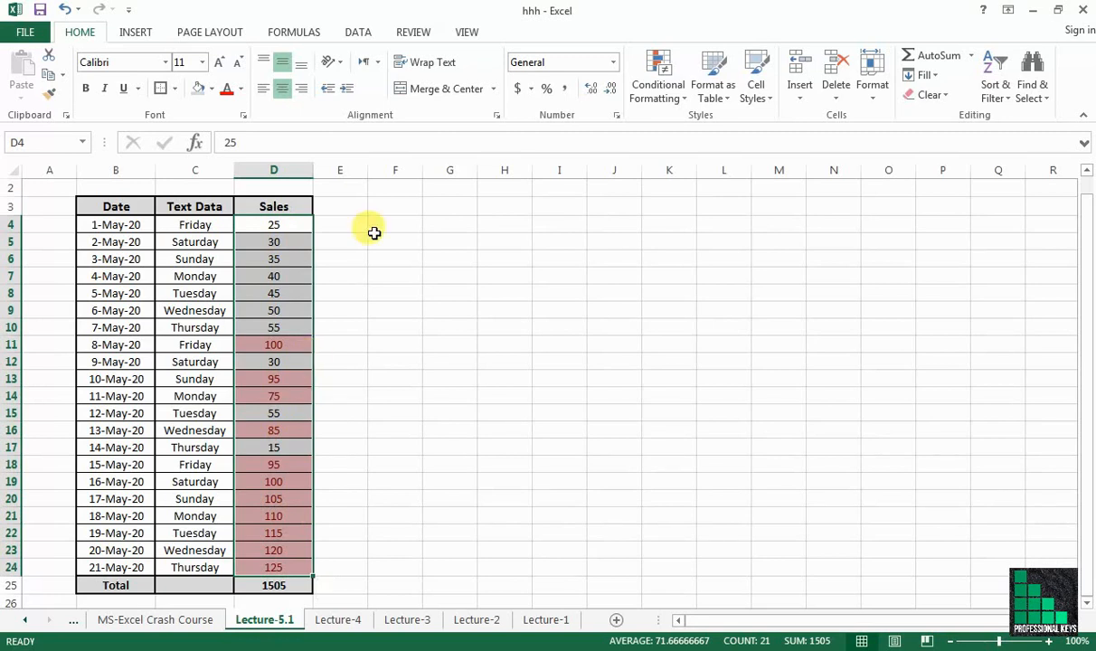
{"action": "left_click", "coordinate": [683, 96]}
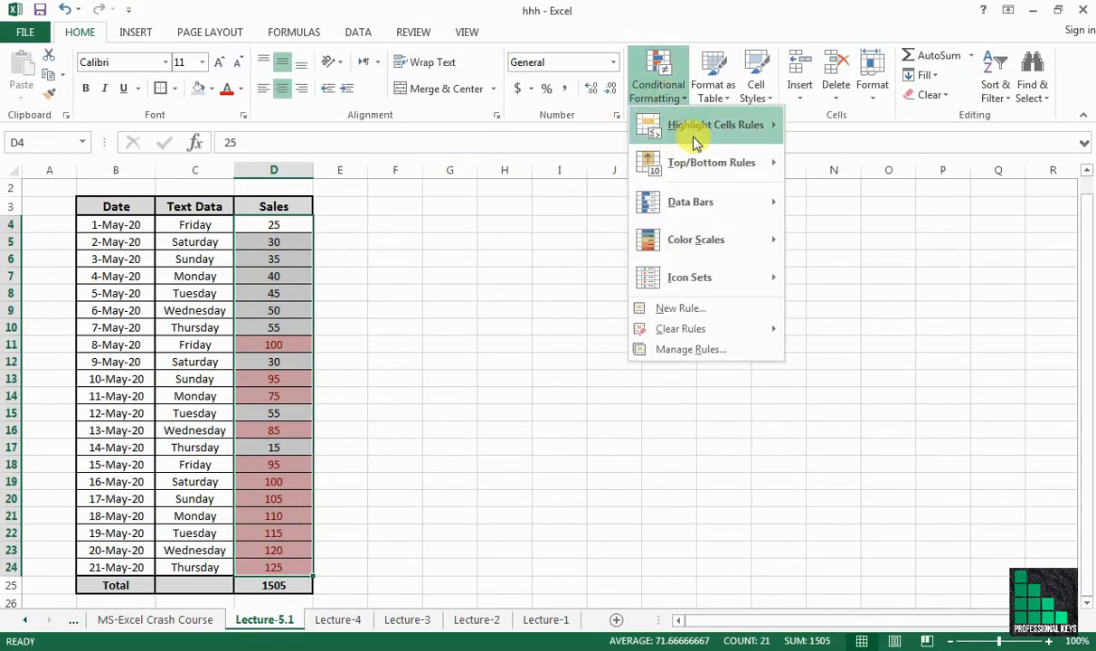
{"action": "mouse_move", "coordinate": [735, 162]}
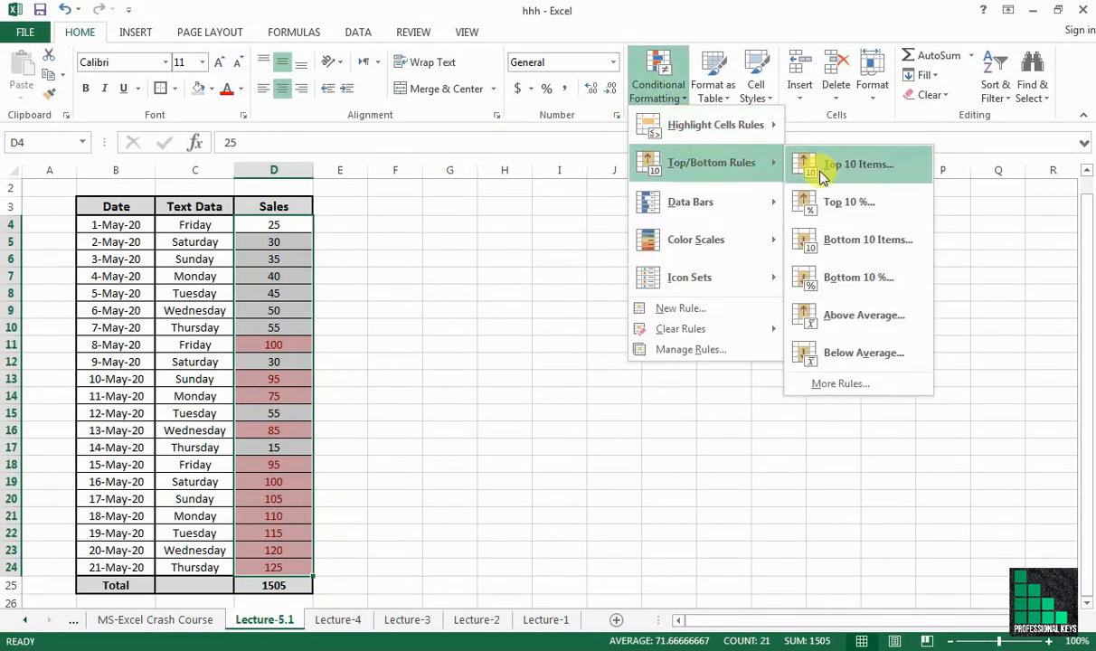
{"action": "mouse_move", "coordinate": [715, 328]}
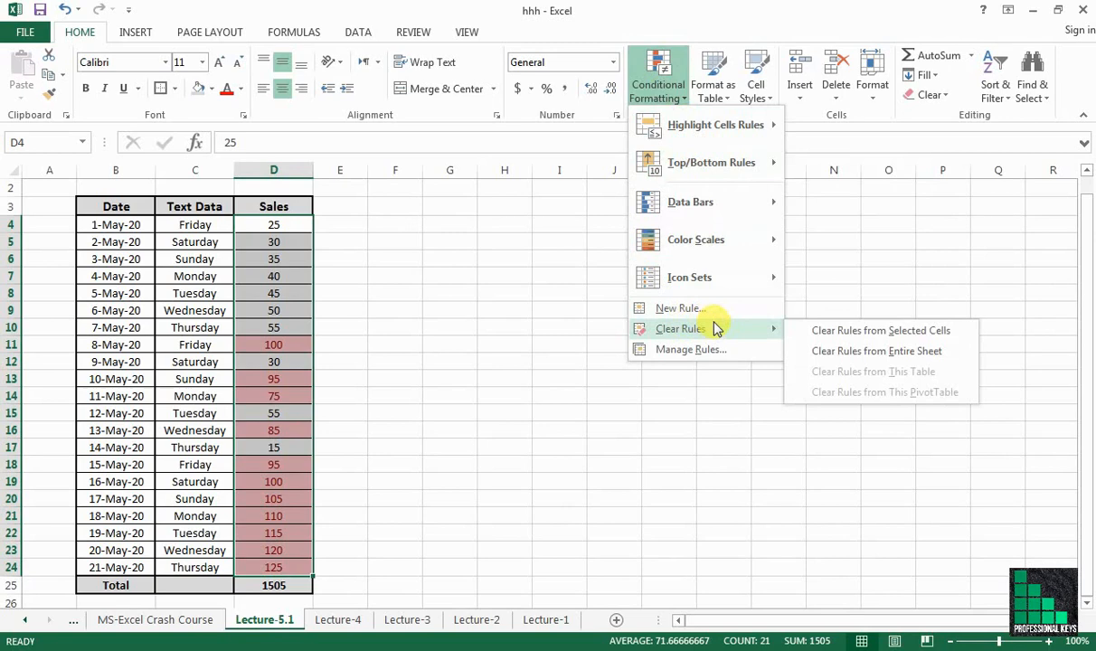
{"action": "left_click", "coordinate": [827, 330]}
Apply a Below Average rule to D4:D24 with Light Red Fill with Dark Red Text and deselect the range.
{"action": "left_click", "coordinate": [680, 101]}
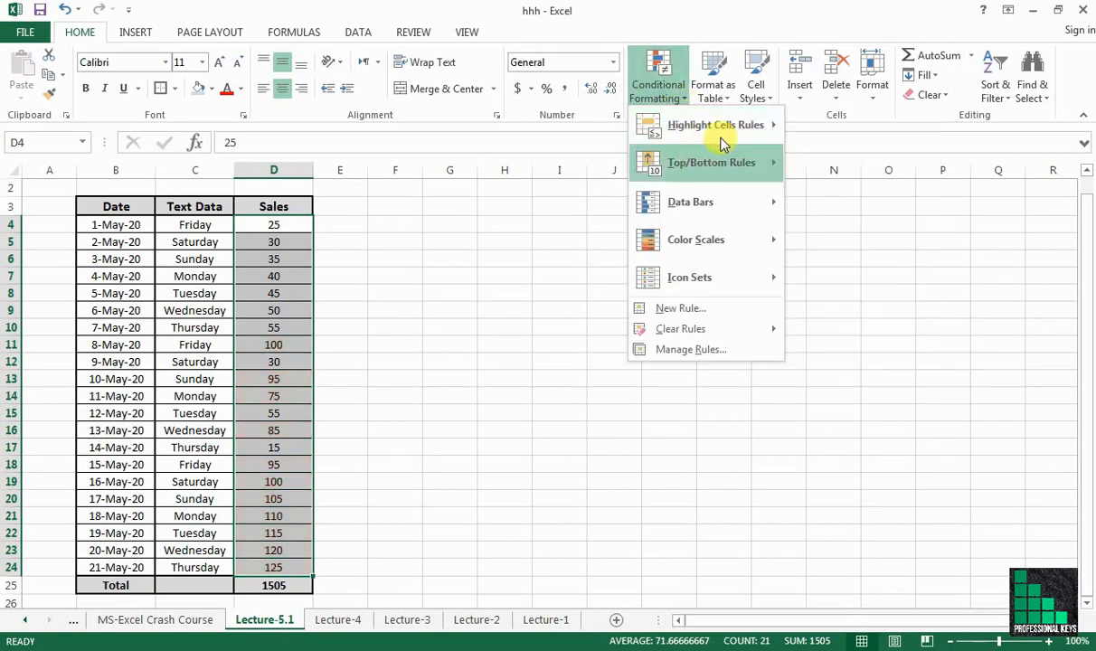
{"action": "mouse_move", "coordinate": [735, 130]}
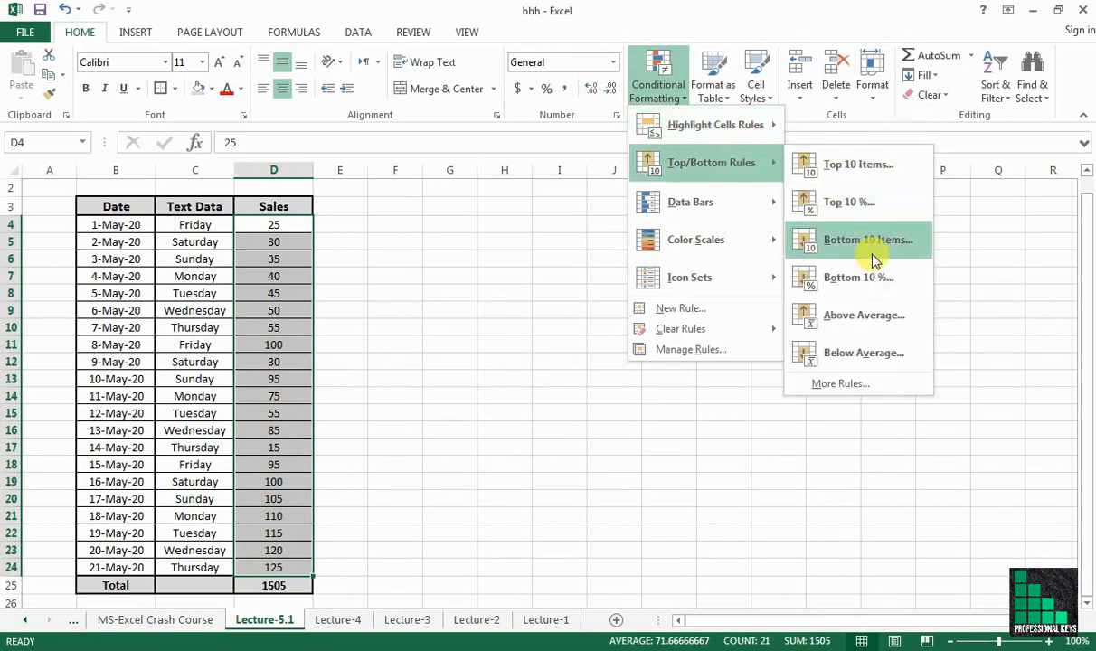
{"action": "left_click", "coordinate": [887, 358]}
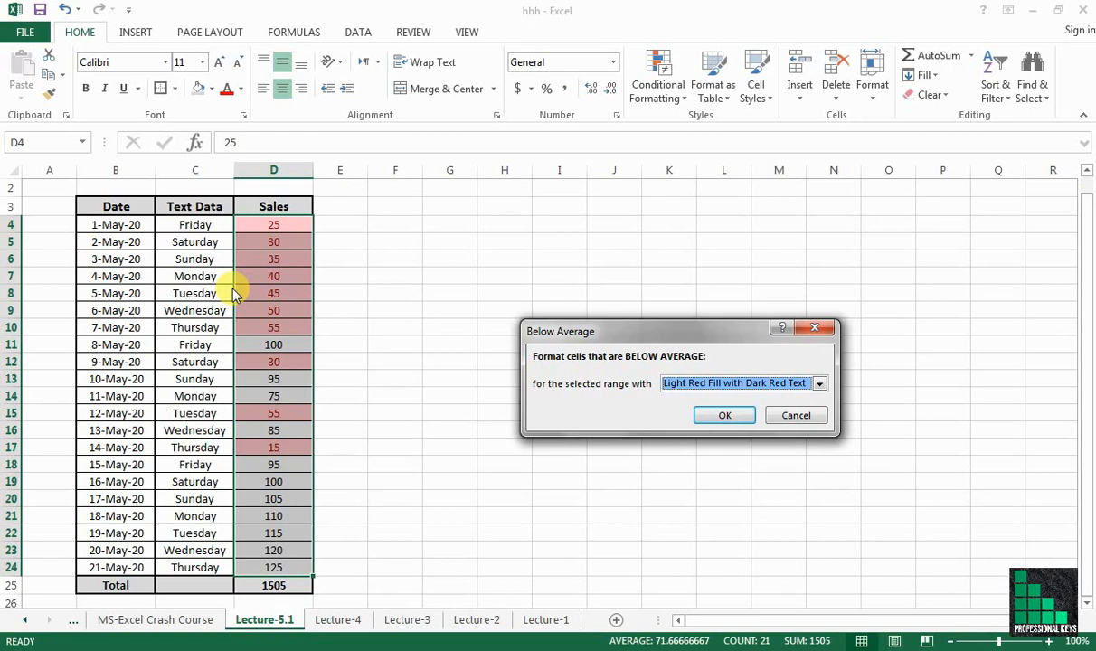
{"action": "left_click", "coordinate": [725, 415]}
{"action": "left_click", "coordinate": [439, 463]}
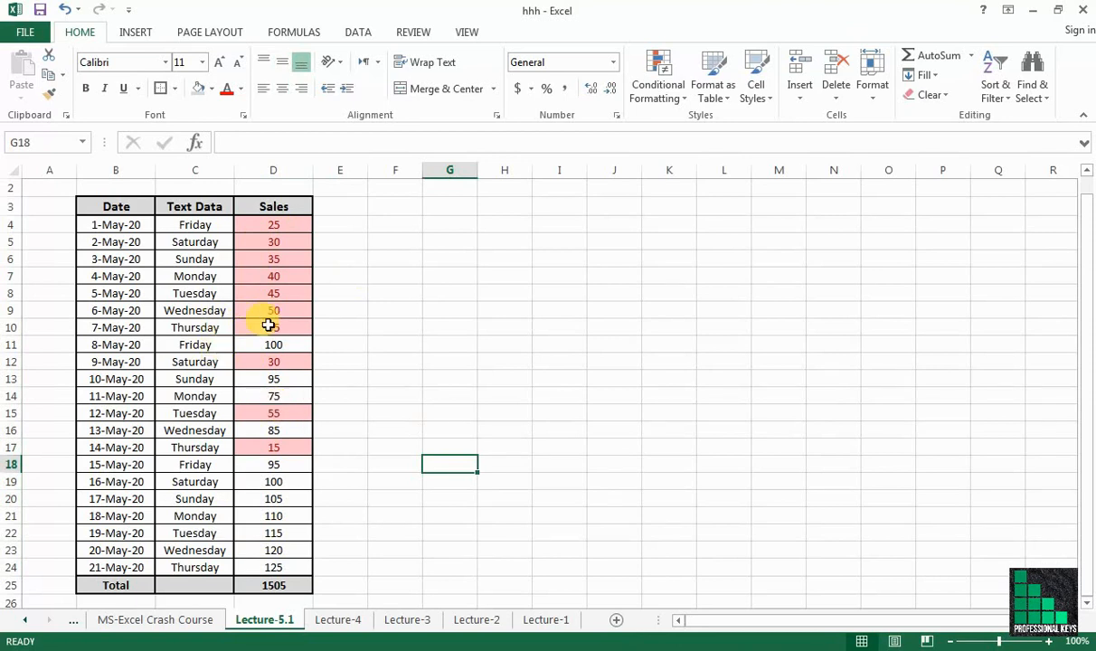
{"action": "left_click", "coordinate": [296, 159]}
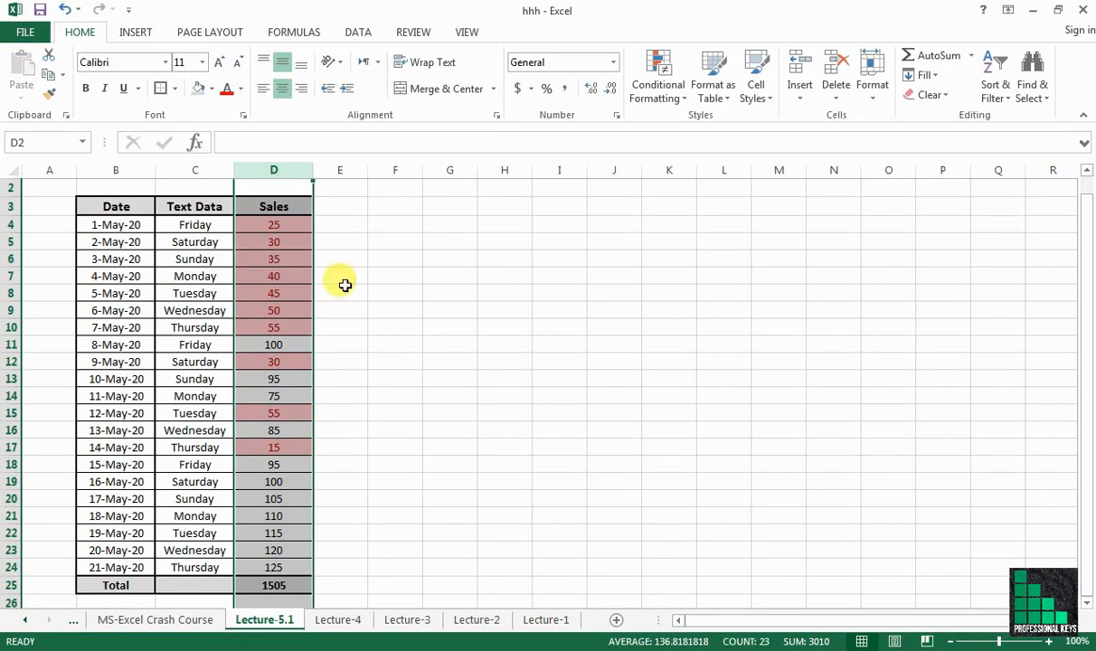
{"action": "left_click", "coordinate": [437, 253]}
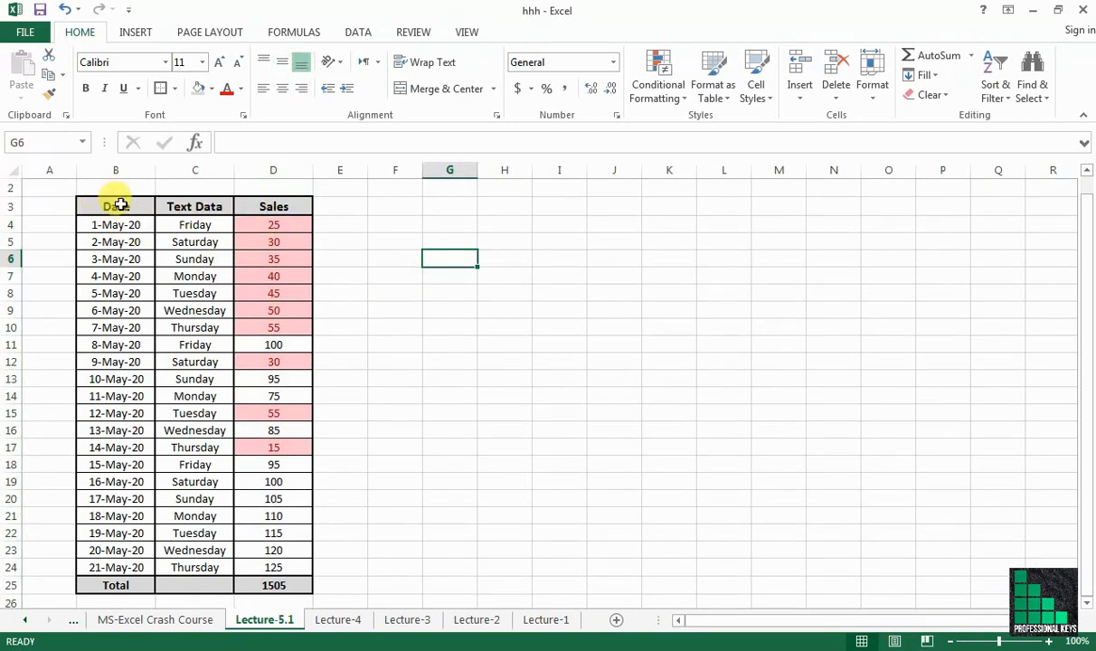
Sort the sales values in D4:D24 from smallest to largest with the selection expanded to the adjacent columns, and undo the sort.
{"action": "left_click_drag", "start_coordinate": [116, 206], "coordinate": [283, 558]}
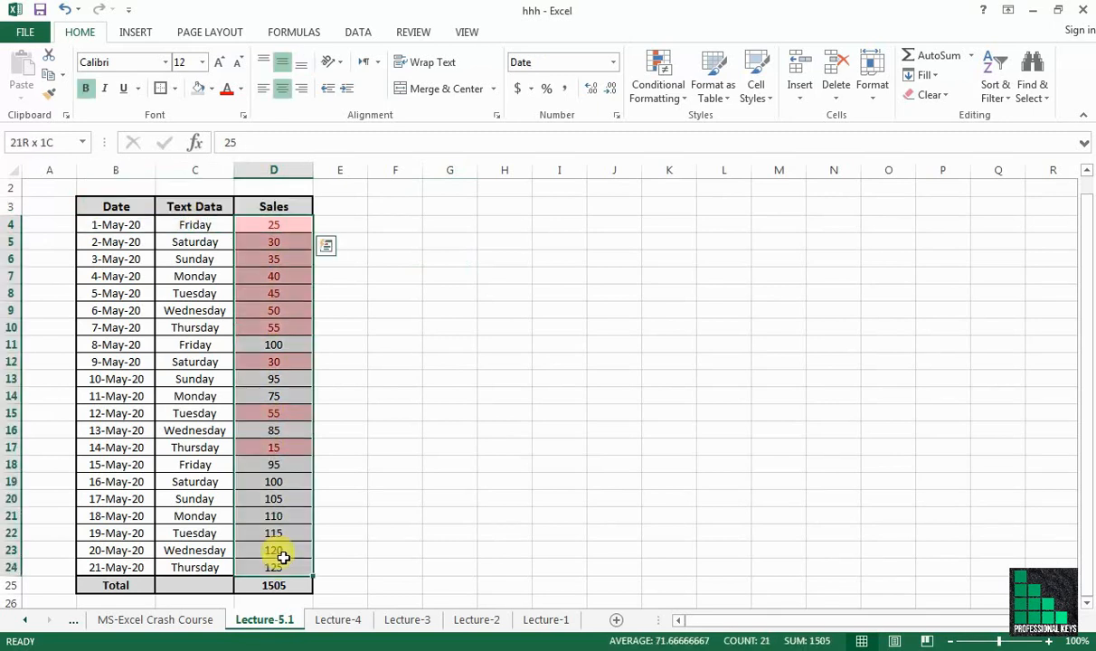
{"action": "right_click", "coordinate": [283, 558]}
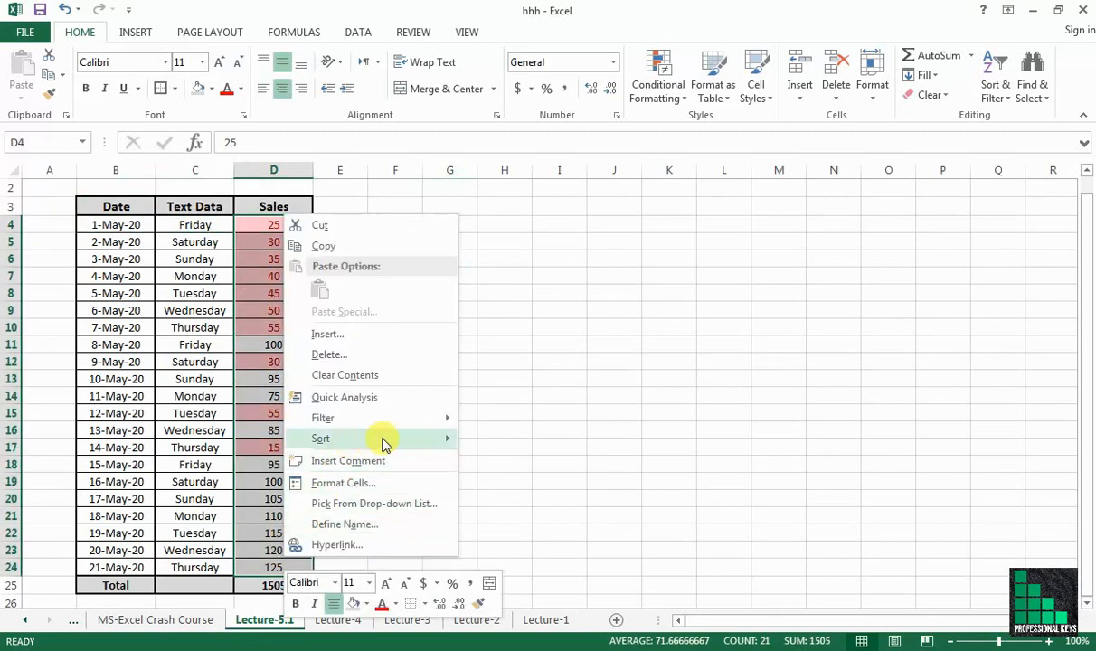
{"action": "mouse_move", "coordinate": [402, 436]}
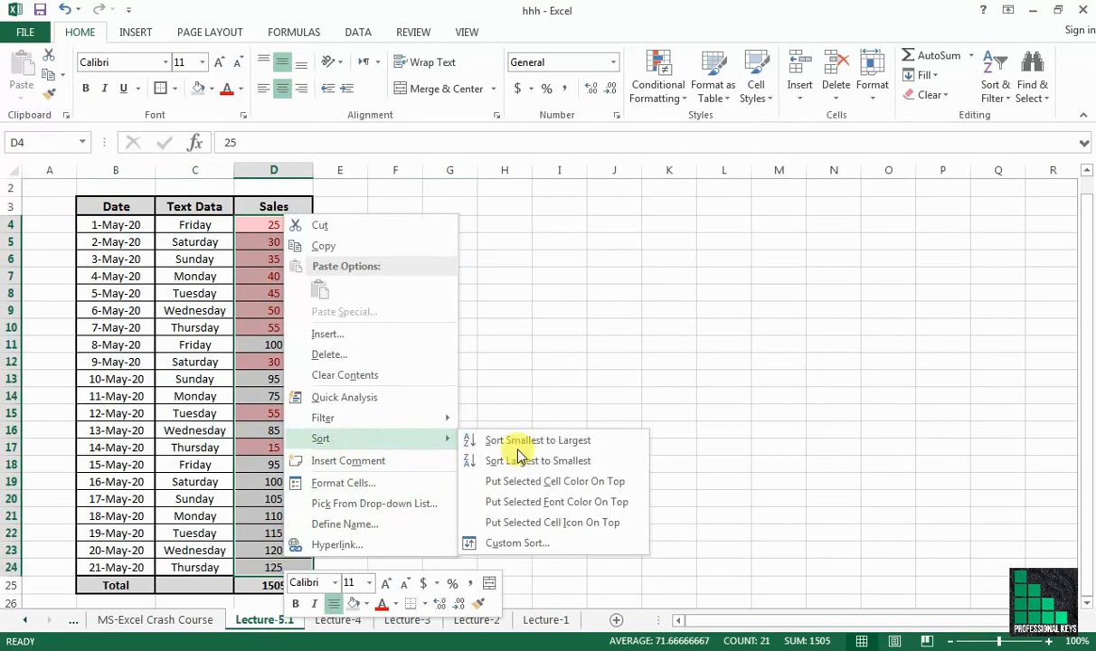
{"action": "left_click", "coordinate": [602, 445]}
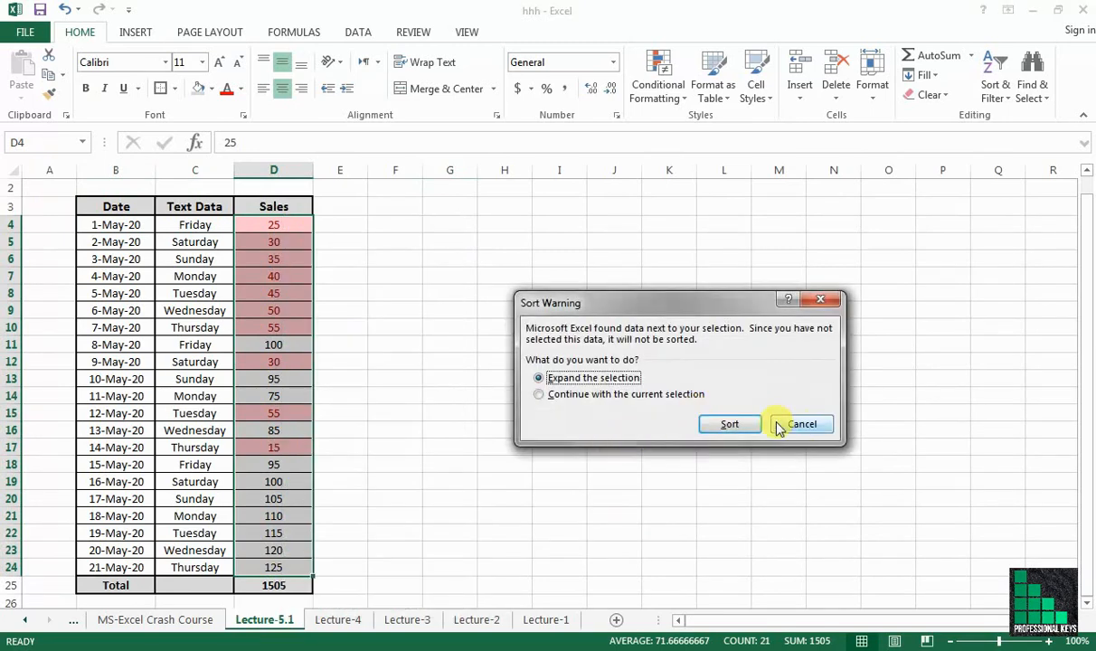
{"action": "left_click", "coordinate": [714, 424]}
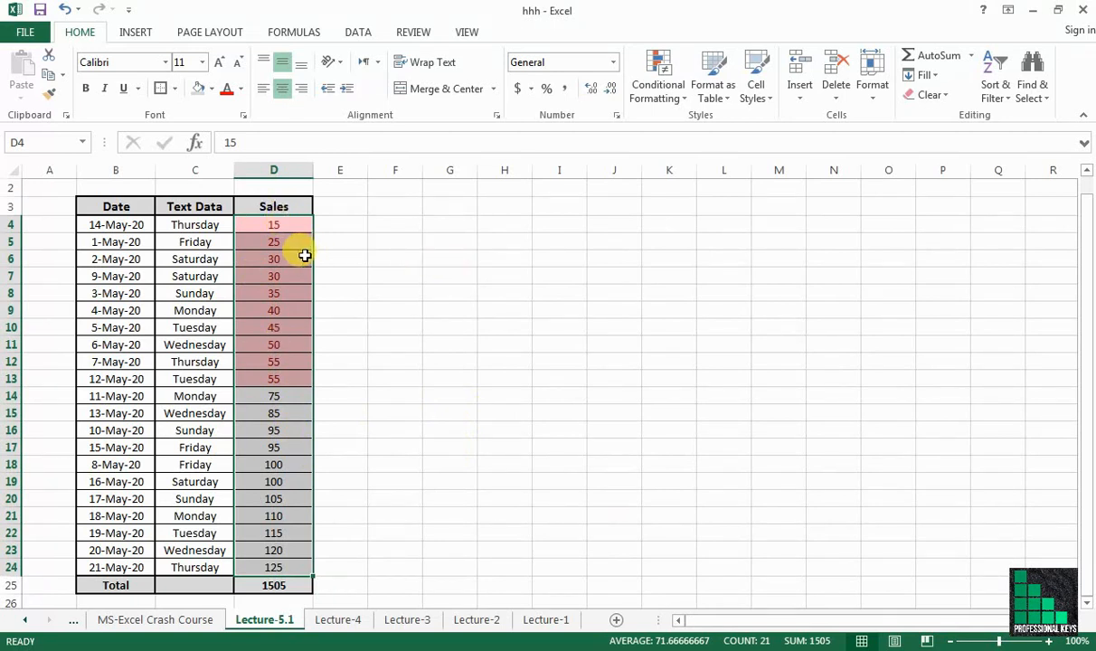
{"action": "key", "text": "ctrl+z"}
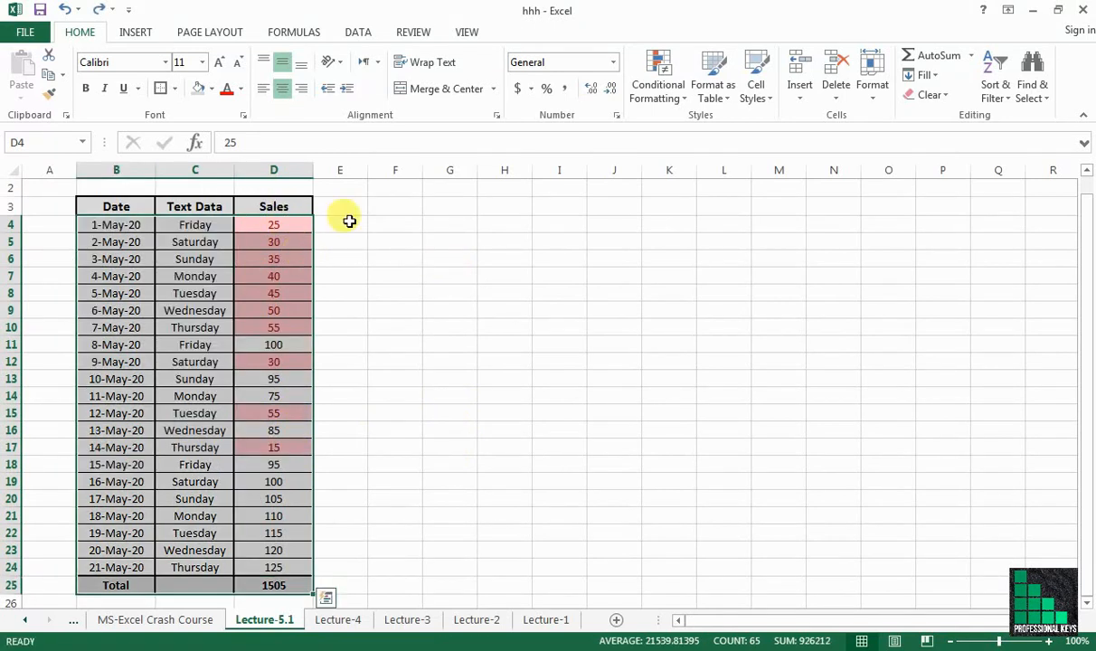
Clear the below-average conditional formatting rule from the selected table cells B4:D25.
{"action": "left_click", "coordinate": [676, 102]}
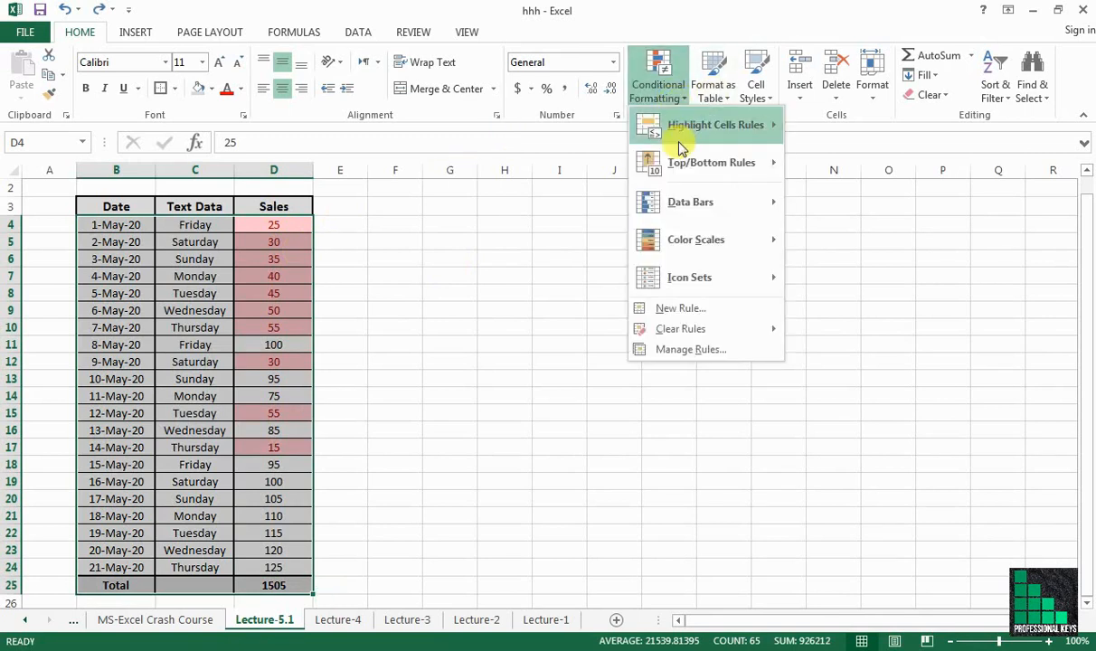
{"action": "mouse_move", "coordinate": [698, 328]}
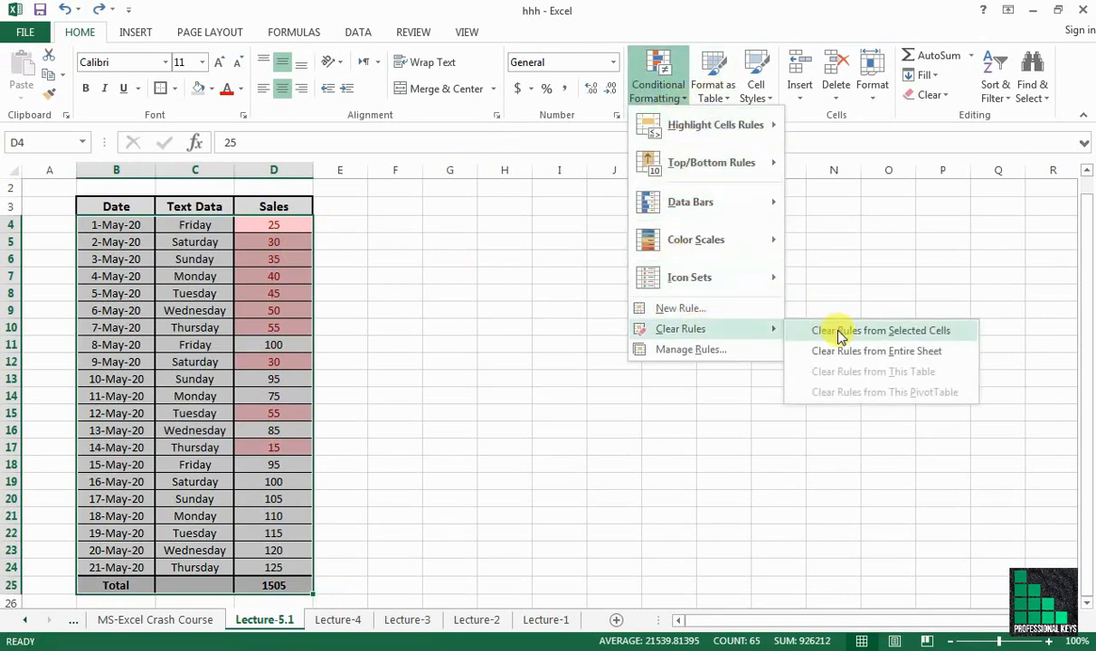
{"action": "left_click", "coordinate": [837, 330]}
{"action": "left_click", "coordinate": [676, 103]}
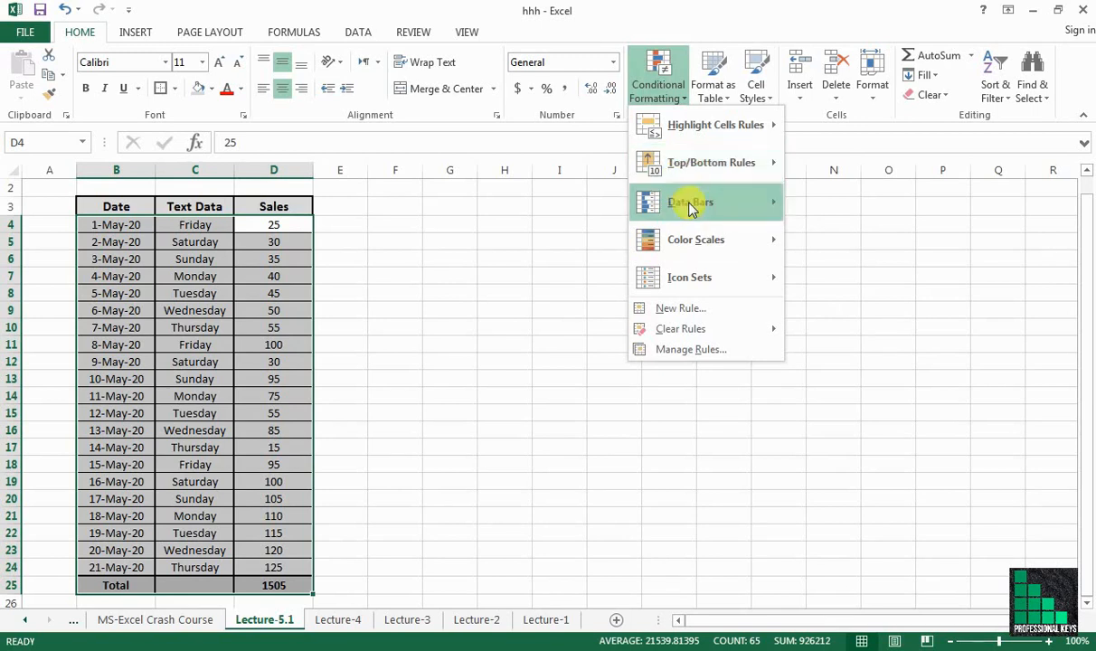
{"action": "mouse_move", "coordinate": [756, 172]}
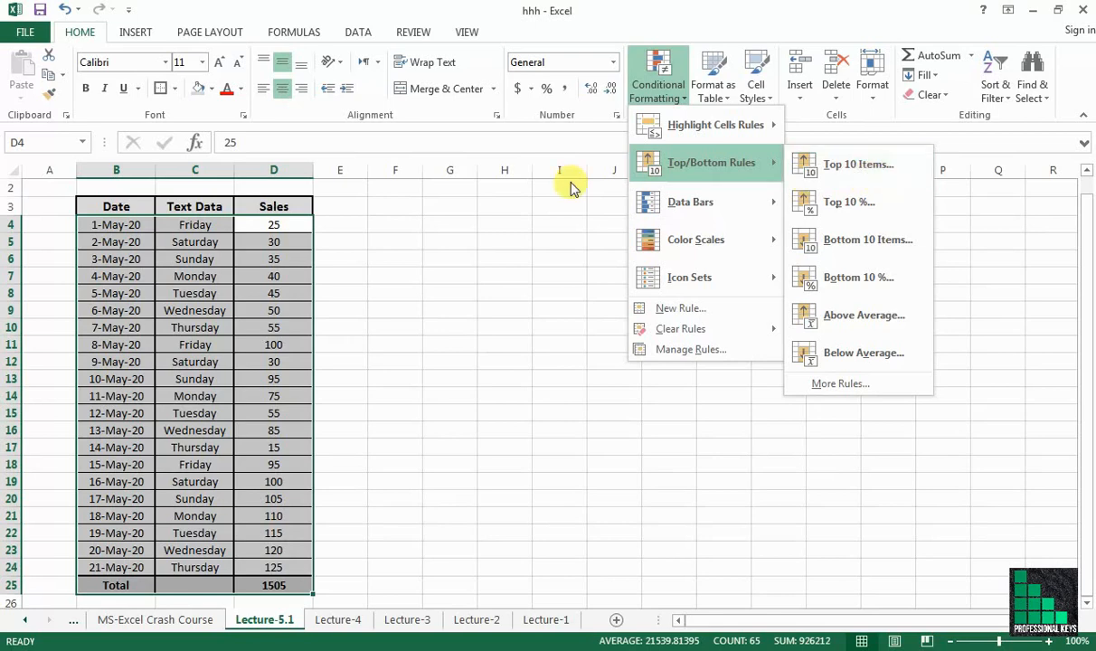
{"action": "left_click", "coordinate": [379, 261]}
Select the sales values in D4:D24 and apply blue gradient-fill data bars to them.
{"action": "left_click_drag", "start_coordinate": [298, 225], "coordinate": [286, 572]}
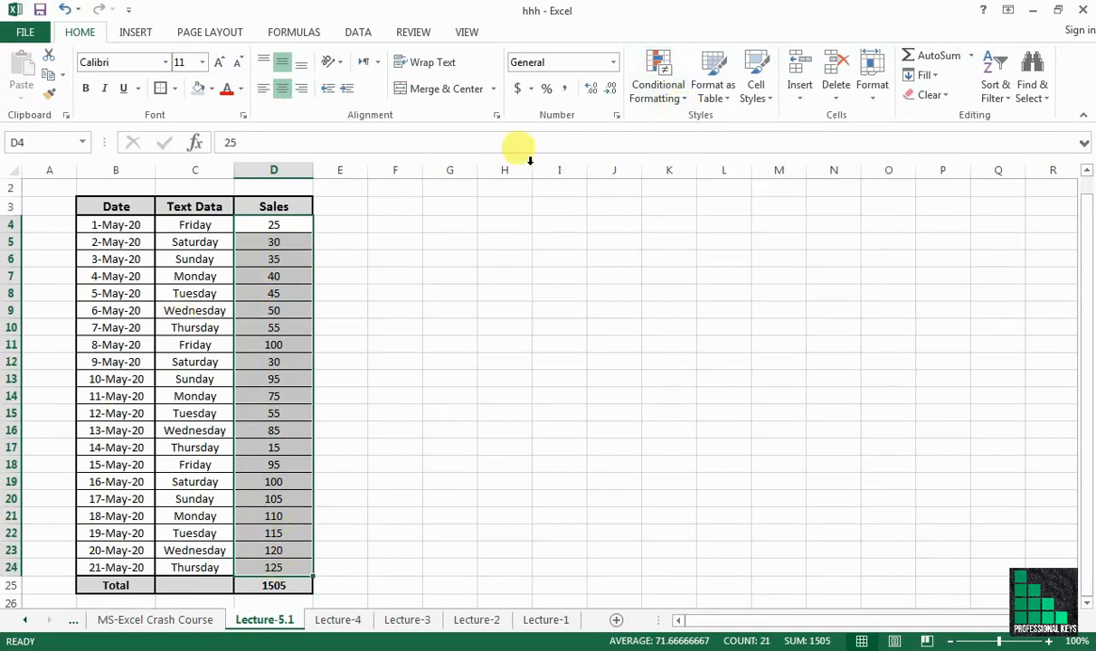
{"action": "left_click", "coordinate": [685, 105]}
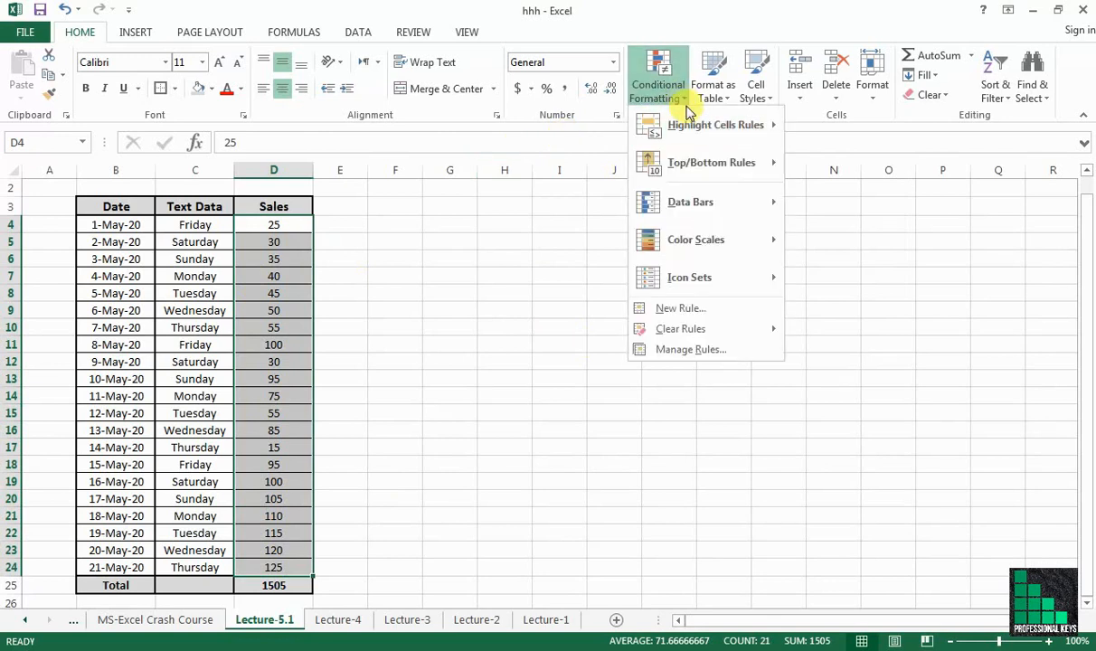
{"action": "mouse_move", "coordinate": [752, 210]}
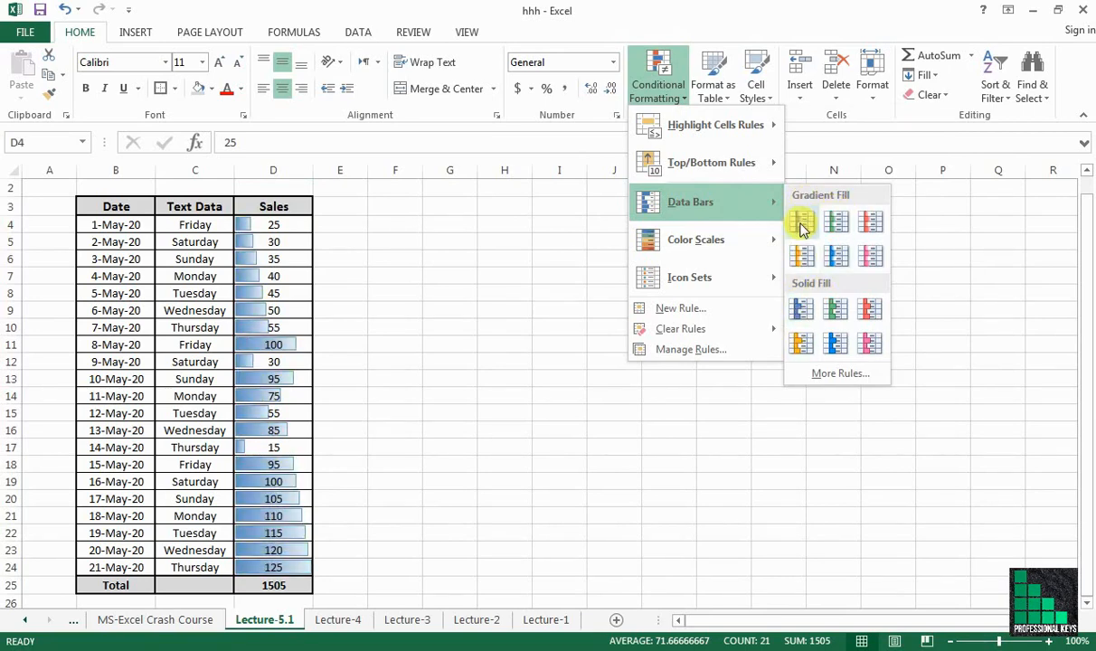
{"action": "left_click", "coordinate": [803, 225]}
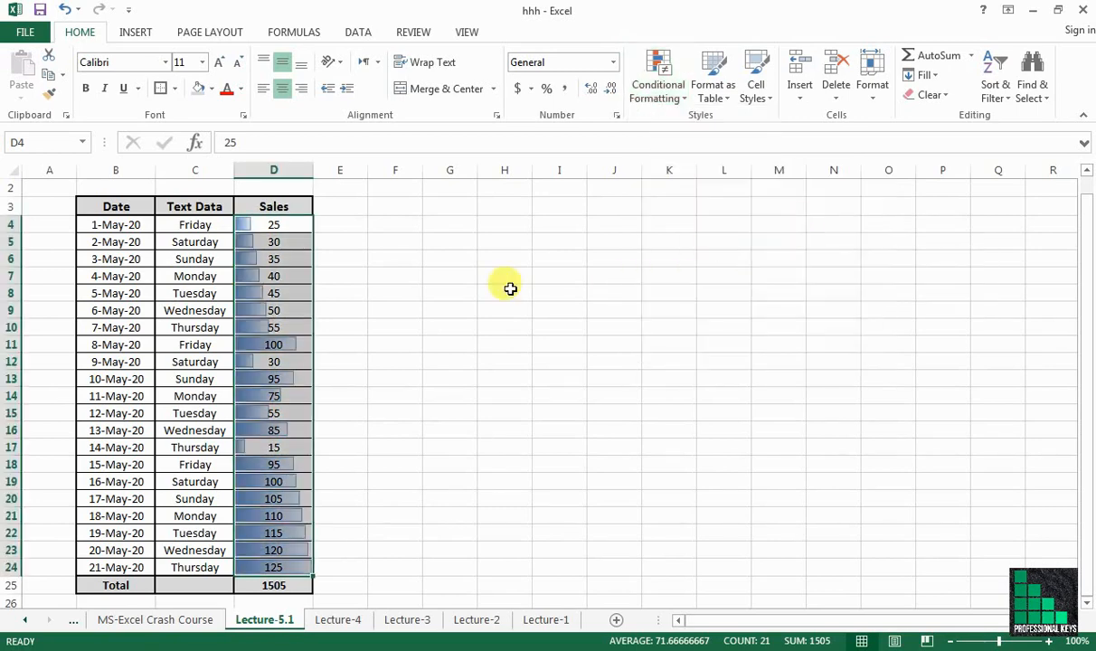
Examine the data bar lengths against the sales values in D12, D17 and D24.
{"action": "left_click", "coordinate": [287, 363]}
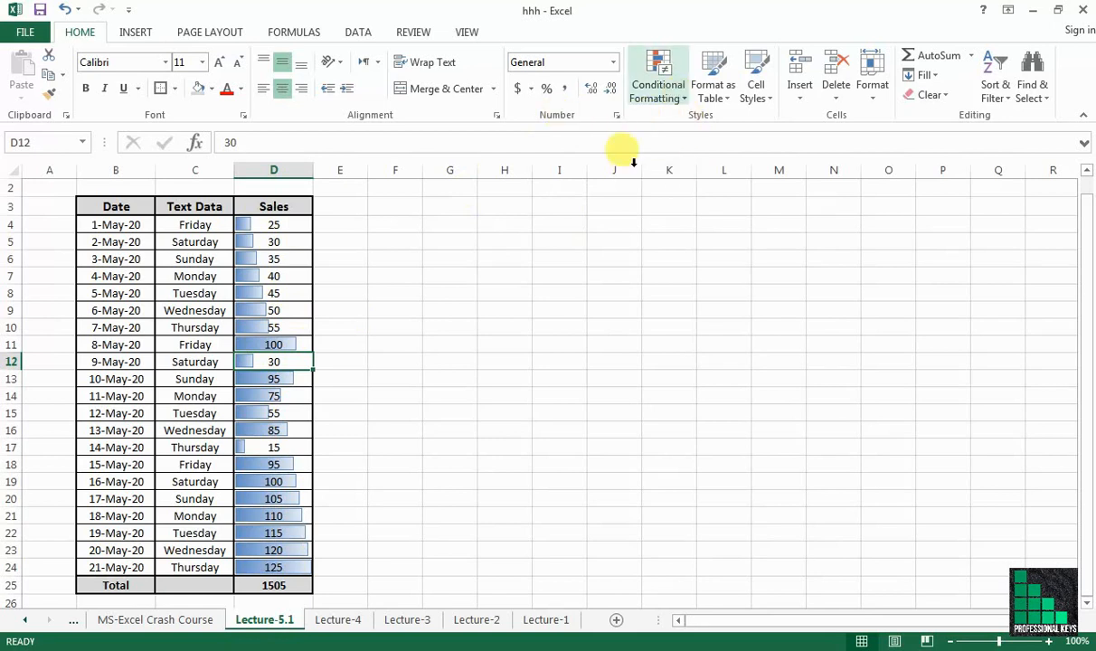
{"action": "left_click", "coordinate": [258, 447]}
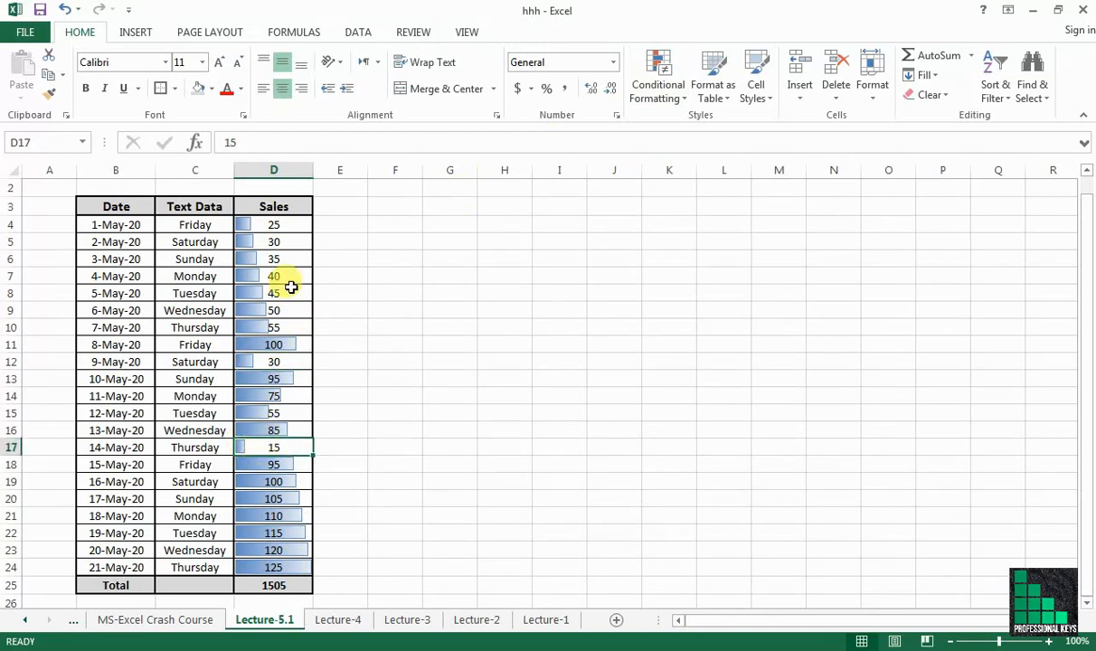
{"action": "left_click", "coordinate": [297, 567]}
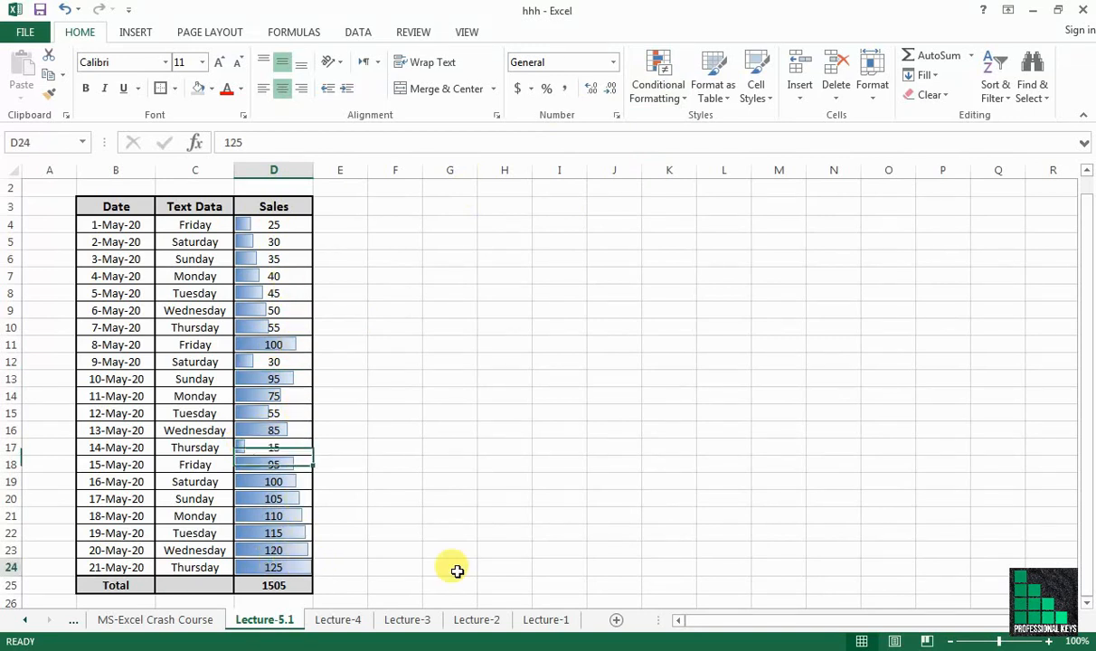
Sort the sales values in D4:D24 from largest to smallest with the selection expanded to the adjacent columns, and undo the sort.
{"action": "left_click", "coordinate": [273, 224]}
{"action": "left_click_drag", "start_coordinate": [273, 447], "coordinate": [270, 565]}
{"action": "right_click", "coordinate": [270, 559]}
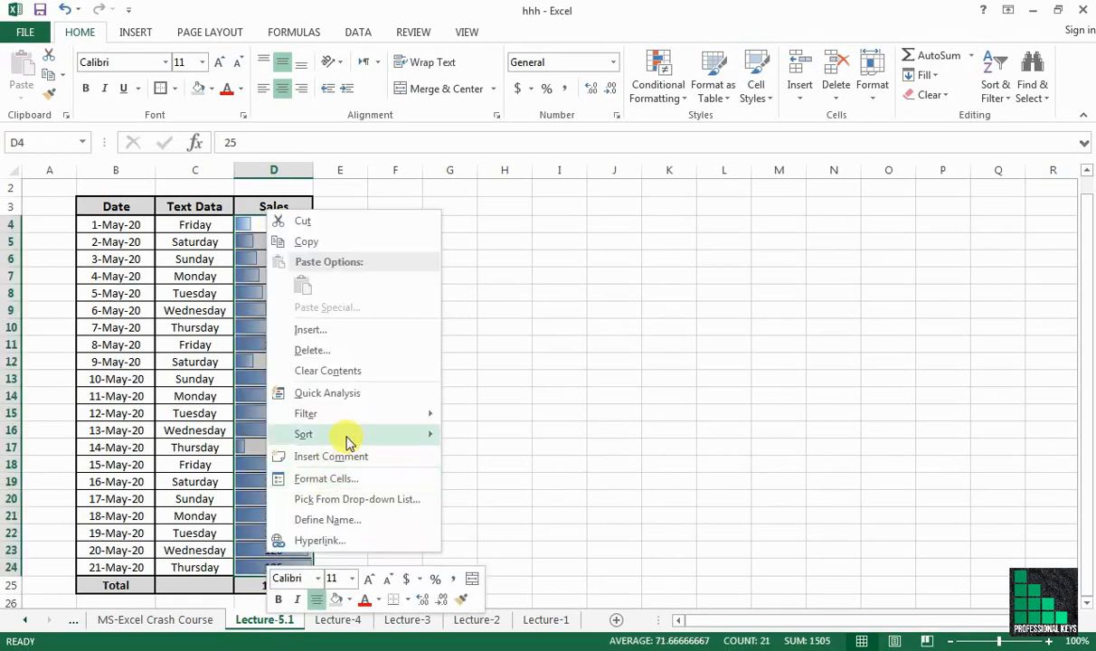
{"action": "mouse_move", "coordinate": [421, 435]}
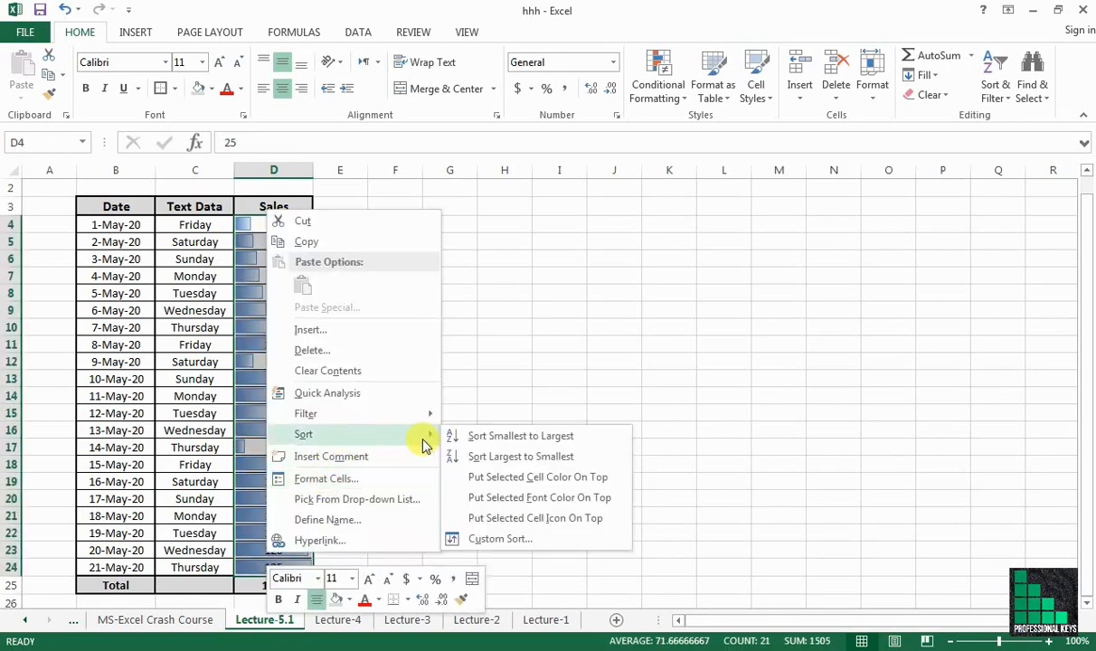
{"action": "left_click", "coordinate": [533, 458]}
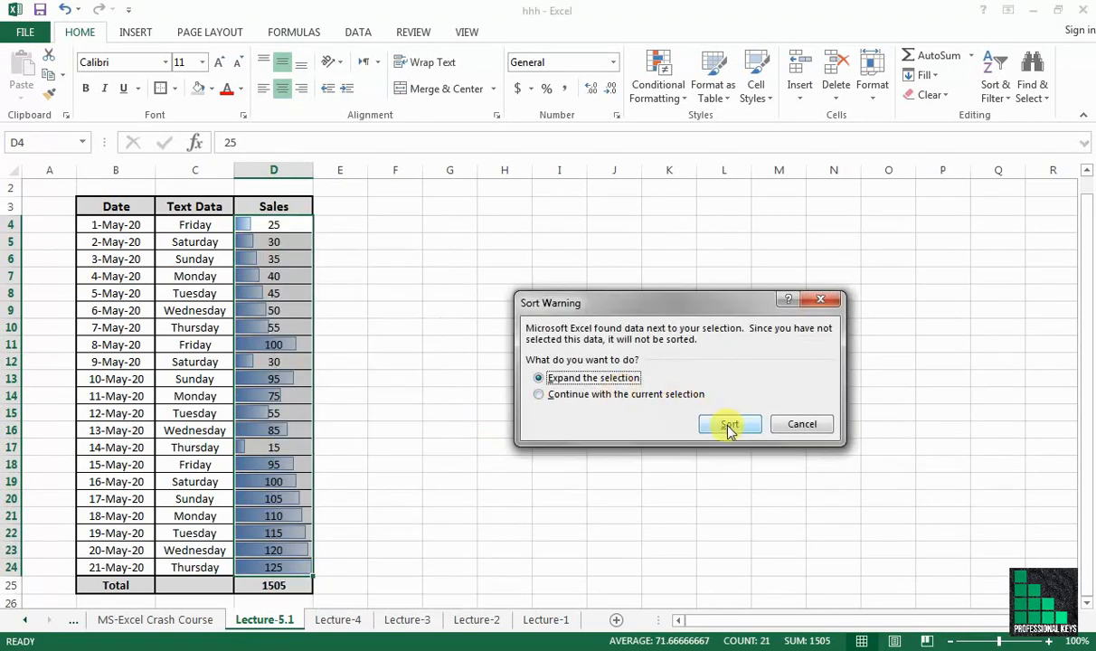
{"action": "left_click", "coordinate": [730, 425]}
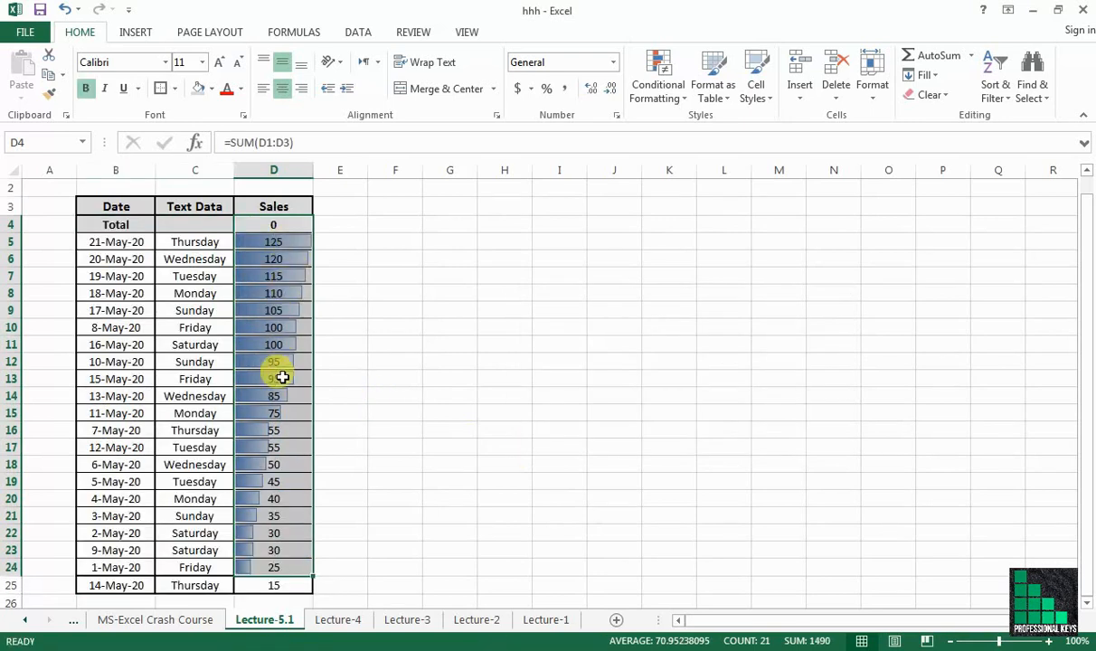
{"action": "left_click", "coordinate": [301, 245]}
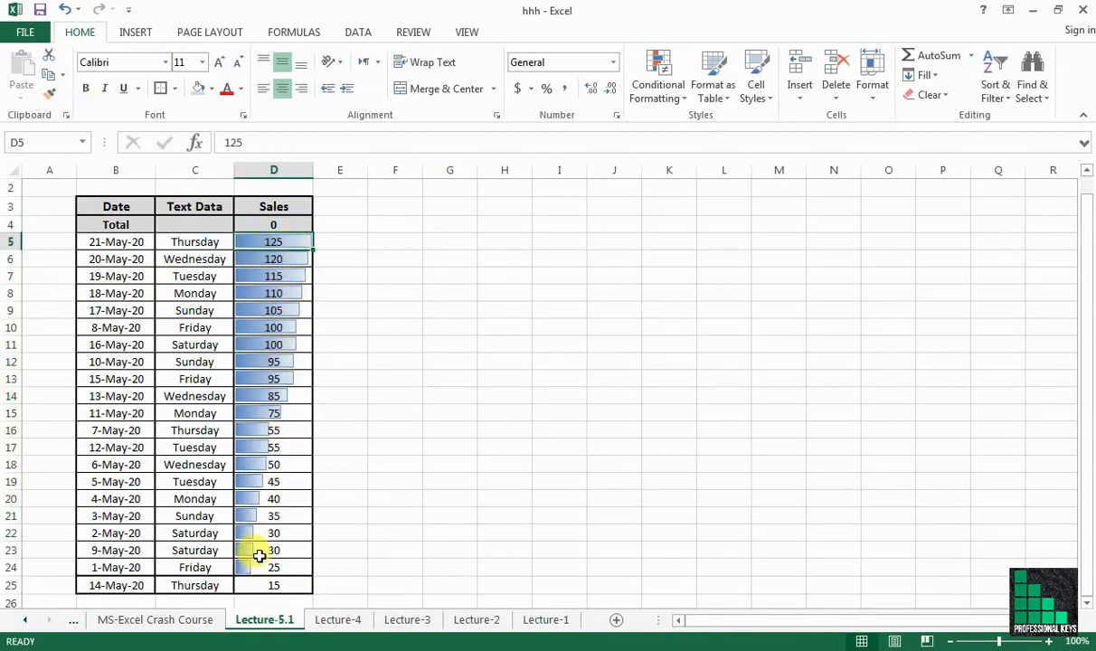
{"action": "key", "text": "ctrl+z"}
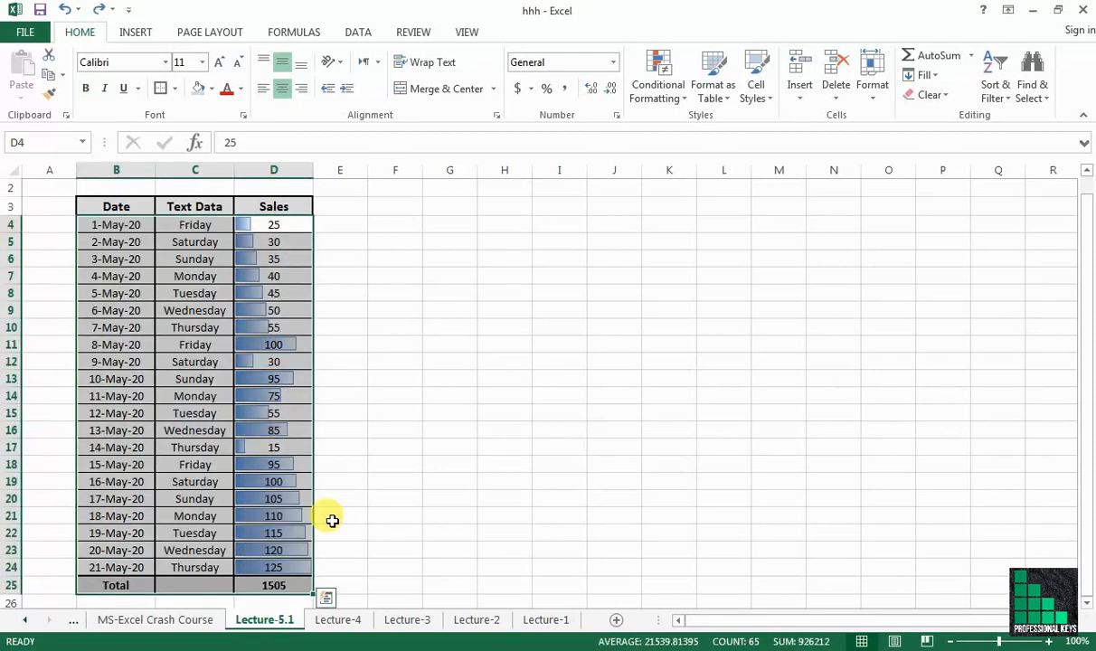
{"action": "left_click", "coordinate": [659, 90]}
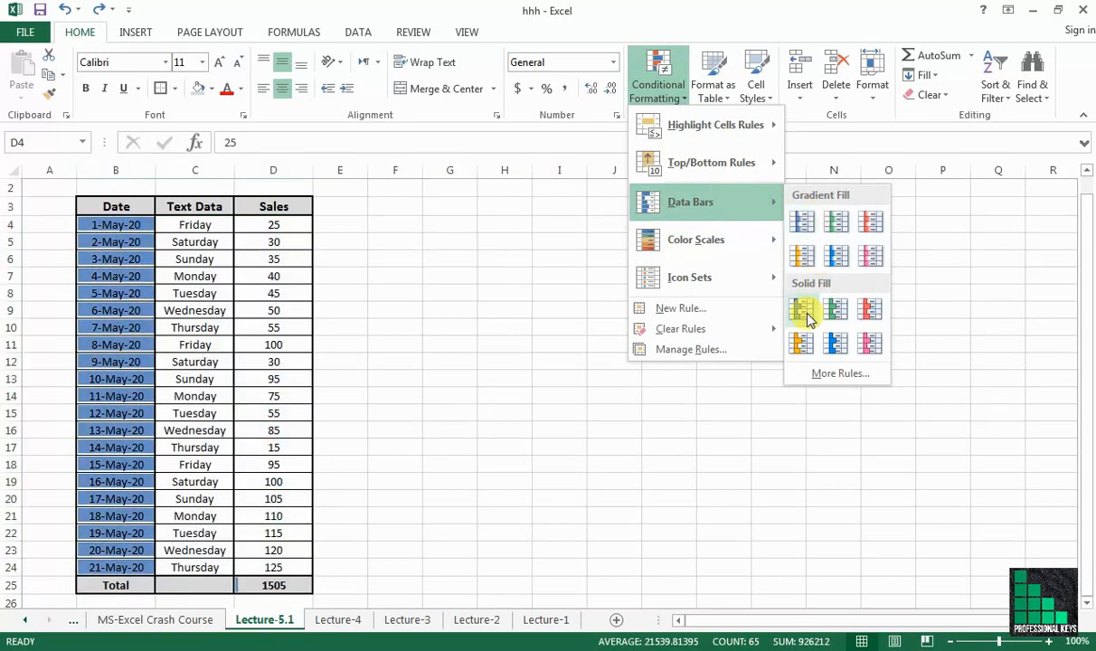
{"action": "left_click", "coordinate": [389, 307]}
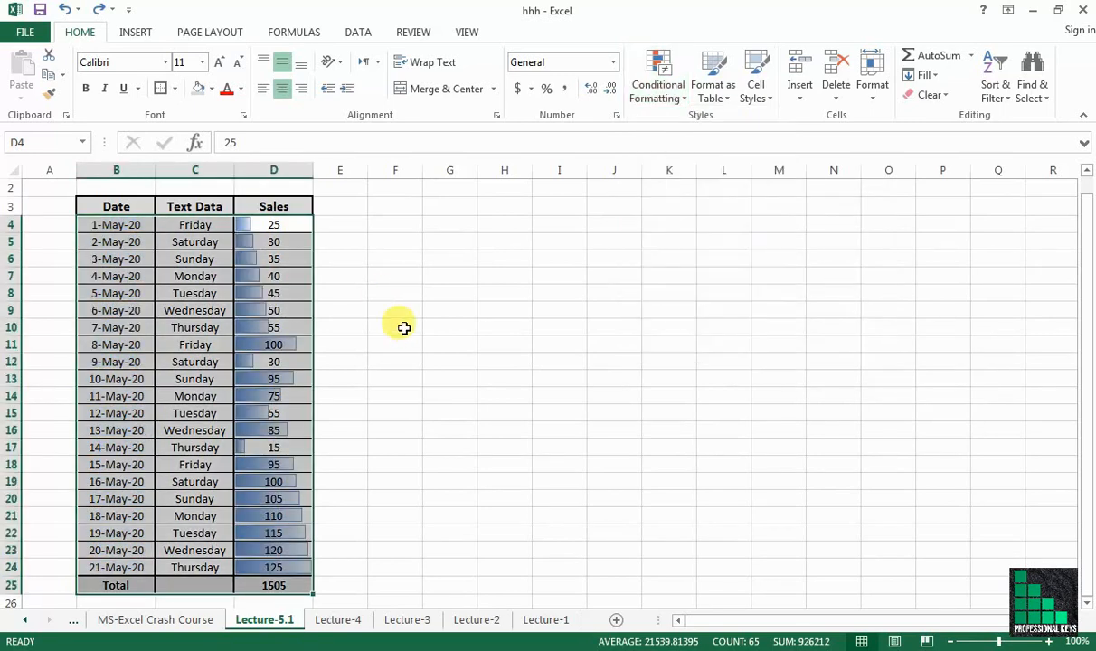
{"action": "left_click", "coordinate": [371, 343]}
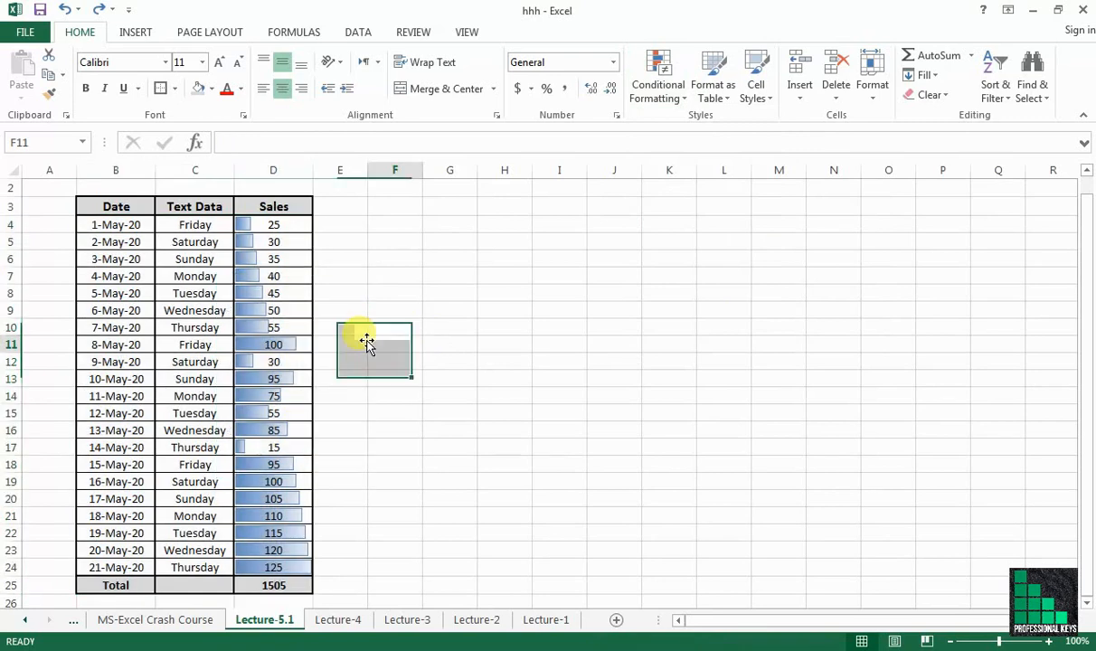
Select the sales values in D4:D24 and clear the data bar rule from those cells.
{"action": "left_click_drag", "start_coordinate": [273, 224], "coordinate": [274, 568]}
{"action": "left_click", "coordinate": [677, 100]}
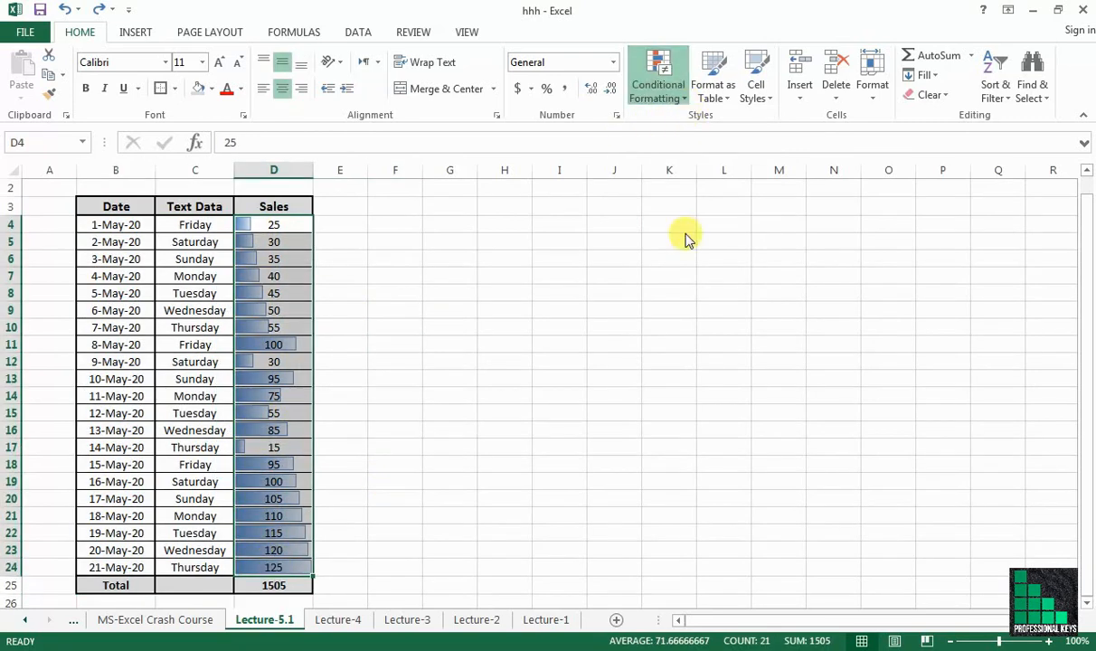
{"action": "mouse_move", "coordinate": [774, 328]}
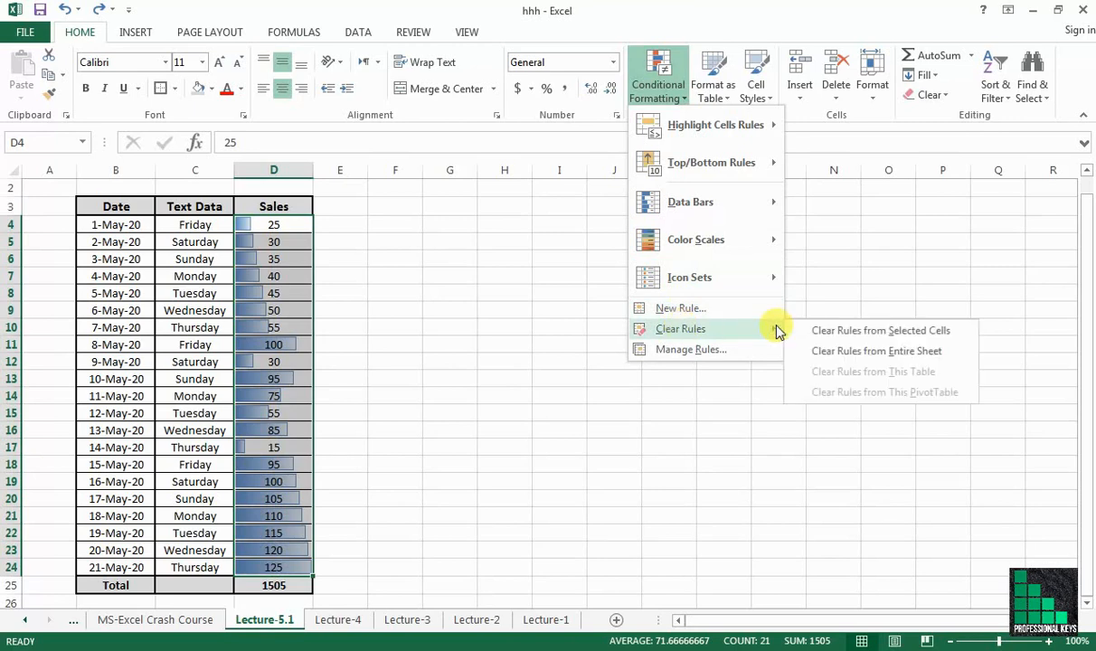
{"action": "left_click", "coordinate": [839, 328]}
Apply a three-color scale to D4:D24 with red for the highest sales, yellow for the middle and green for the lowest.
{"action": "left_click", "coordinate": [676, 102]}
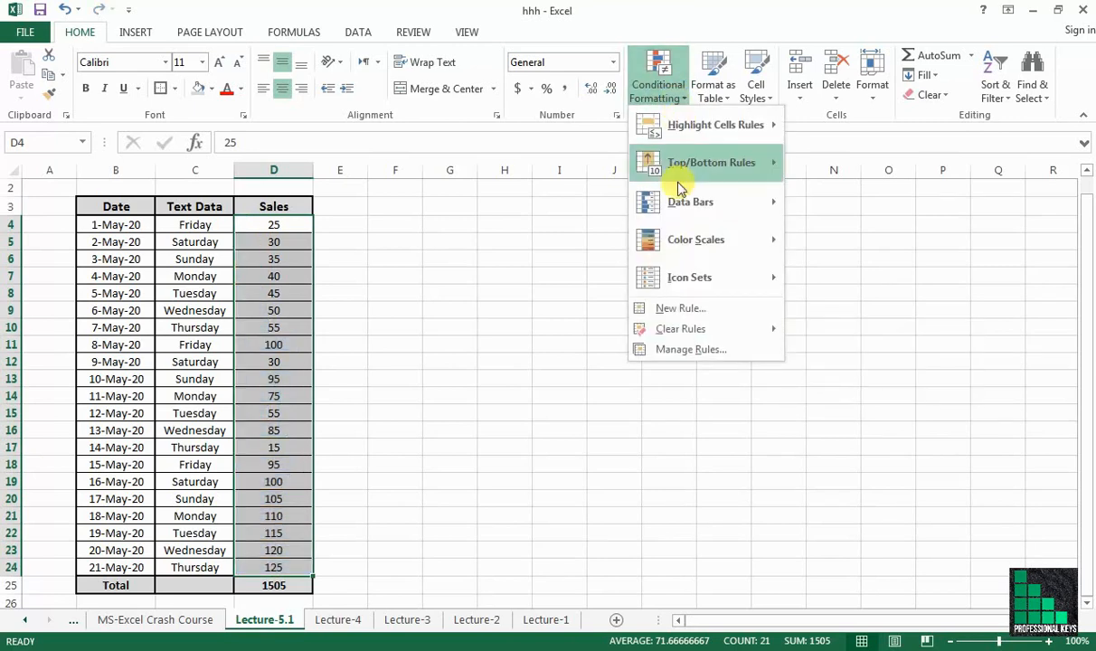
{"action": "mouse_move", "coordinate": [729, 206]}
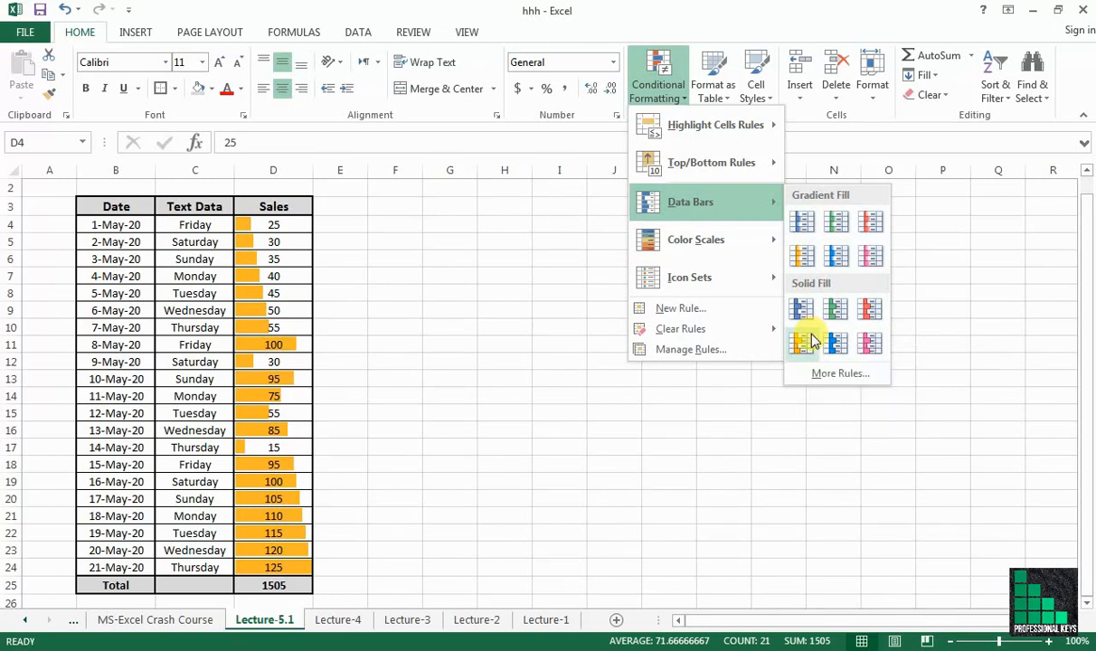
{"action": "mouse_move", "coordinate": [719, 243]}
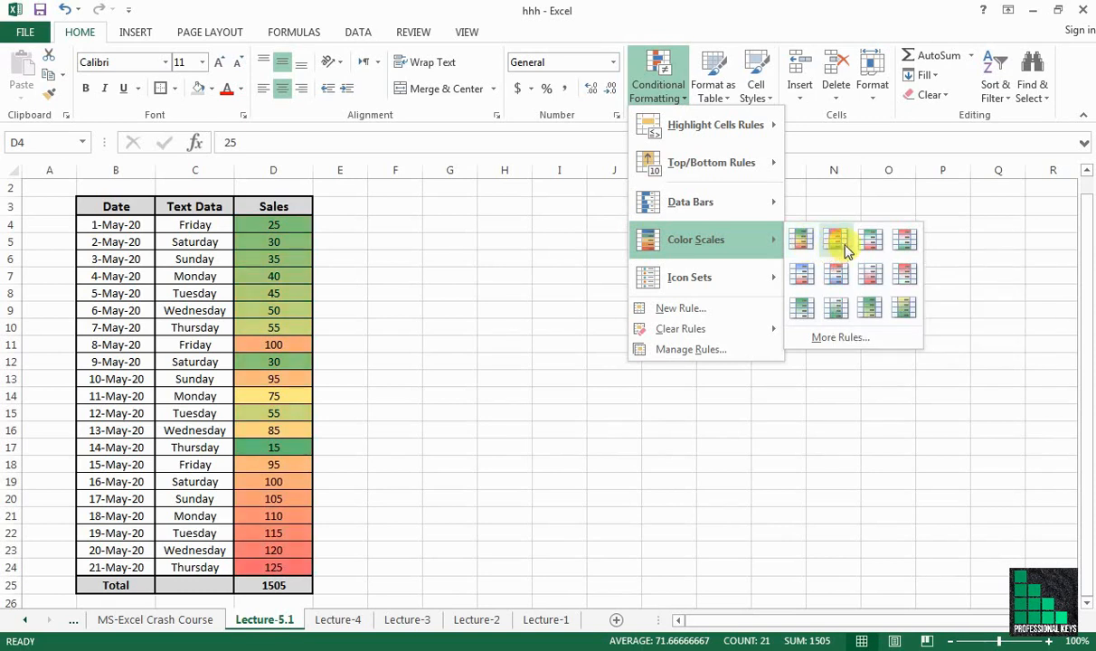
{"action": "left_click", "coordinate": [846, 250]}
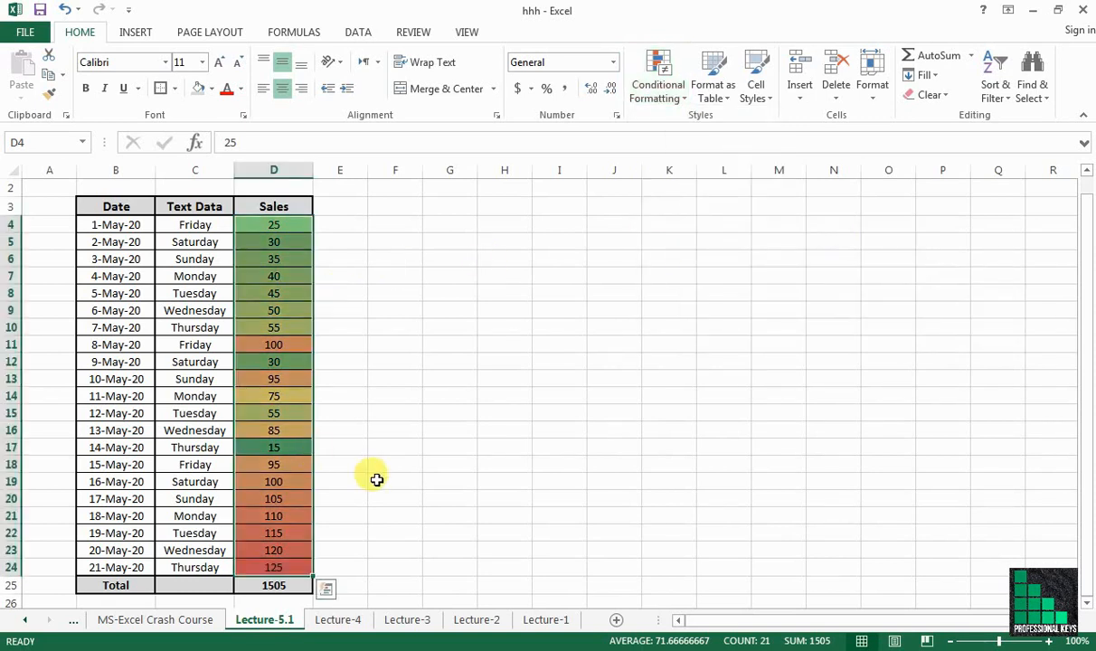
Examine the color scale shading of the middle value in D14, the low values in D17 and D4:D10, and the high values in D18:D24.
{"action": "left_click", "coordinate": [287, 396]}
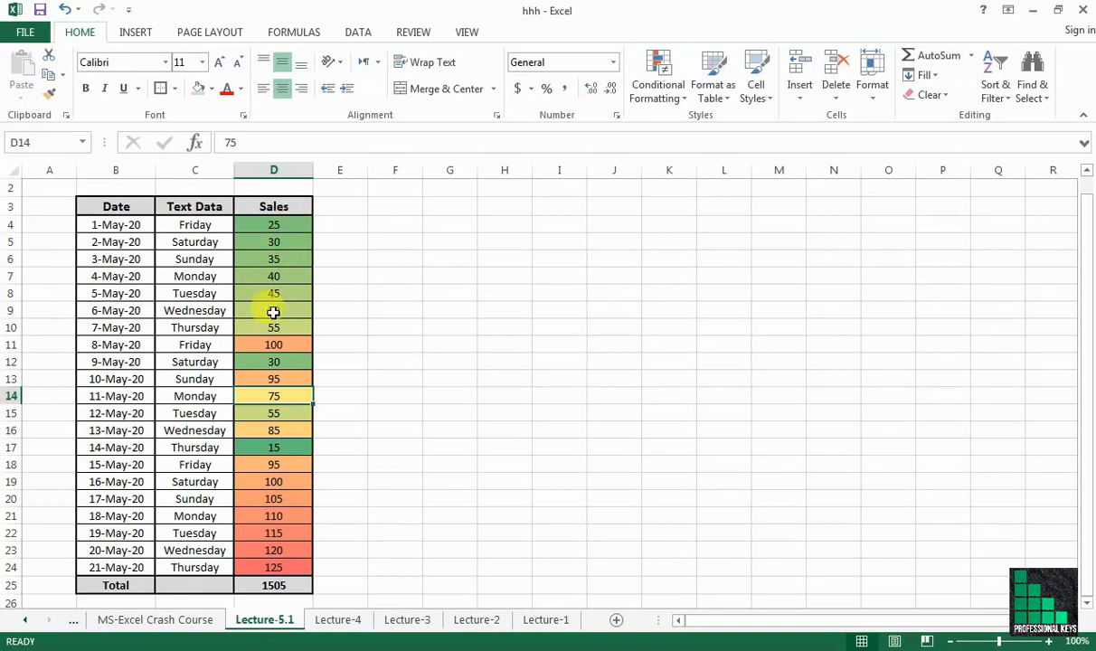
{"action": "left_click", "coordinate": [286, 448]}
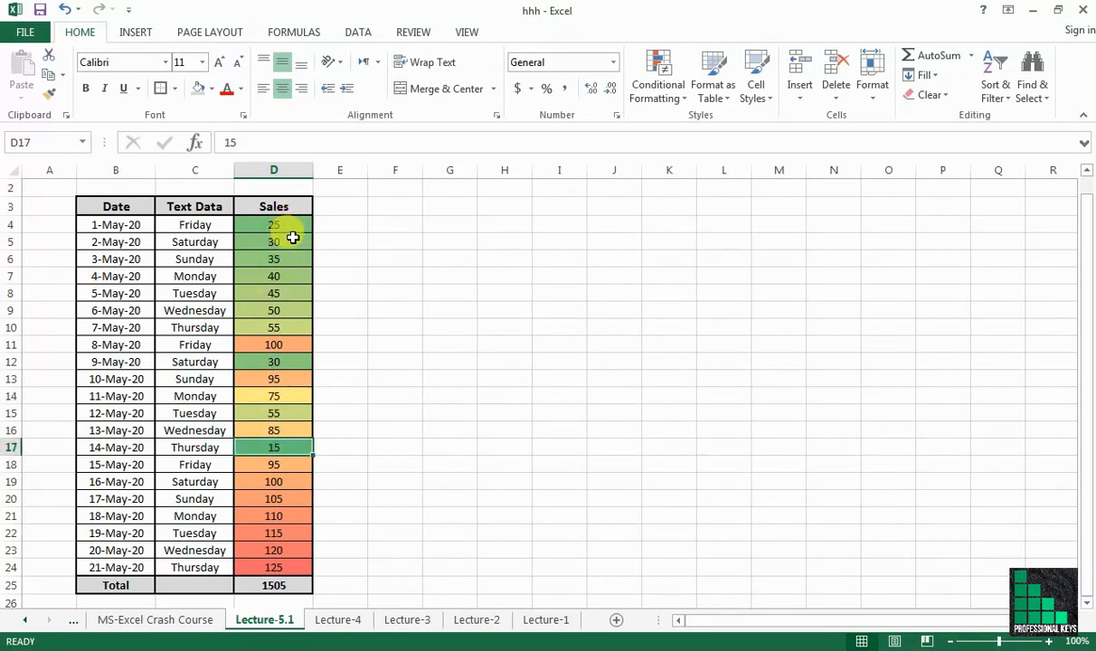
{"action": "left_click_drag", "start_coordinate": [294, 225], "coordinate": [294, 325]}
{"action": "left_click", "coordinate": [395, 362]}
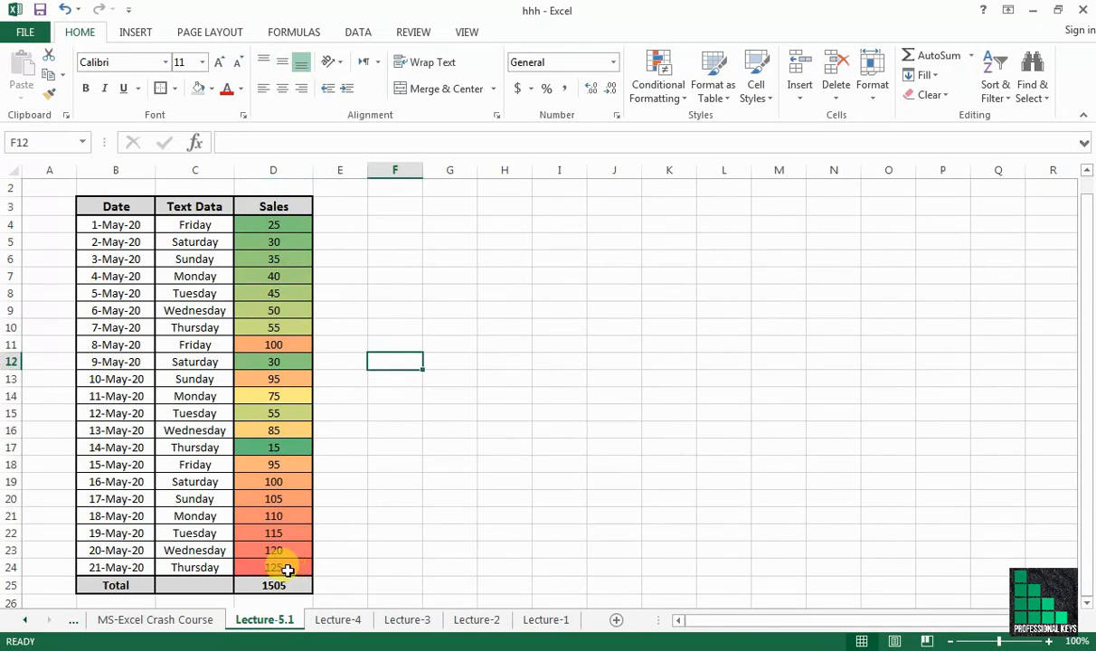
{"action": "left_click", "coordinate": [287, 565]}
{"action": "left_click_drag", "start_coordinate": [287, 561], "coordinate": [287, 471]}
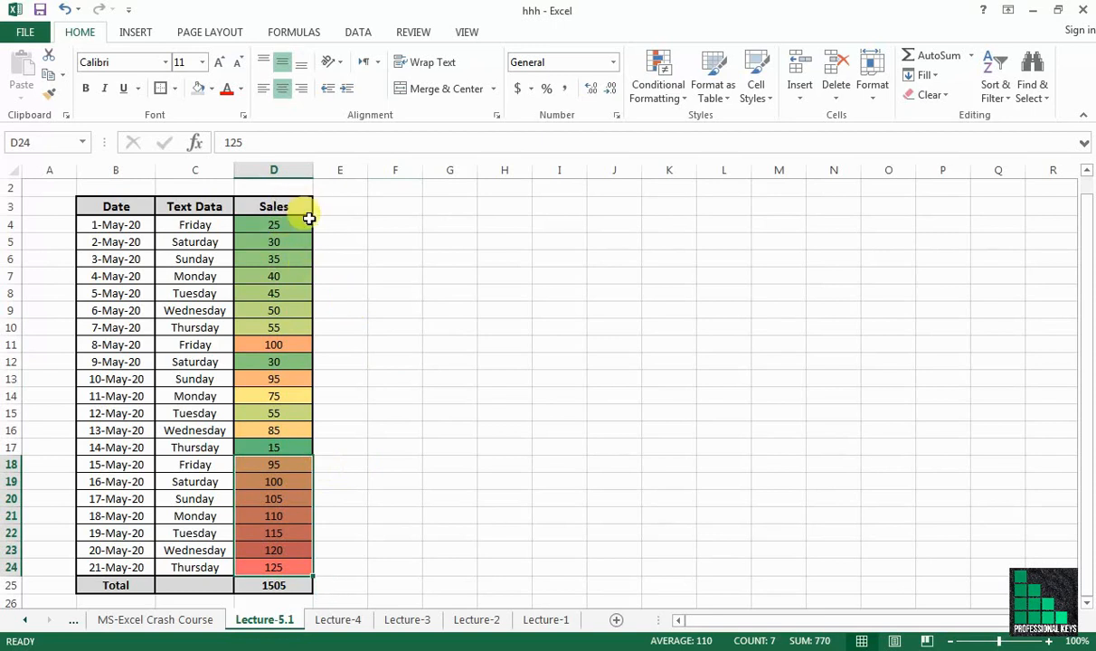
Select the sales values in D4:D24 and clear the color scale rule from those cells.
{"action": "left_click_drag", "start_coordinate": [298, 226], "coordinate": [284, 572]}
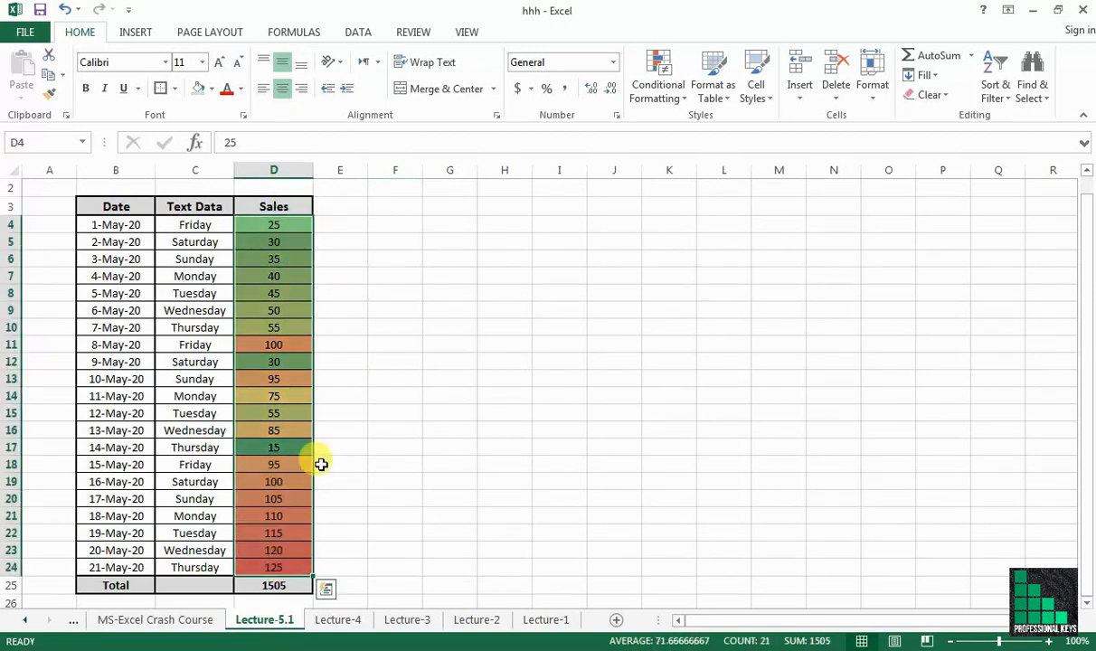
{"action": "left_click", "coordinate": [667, 102]}
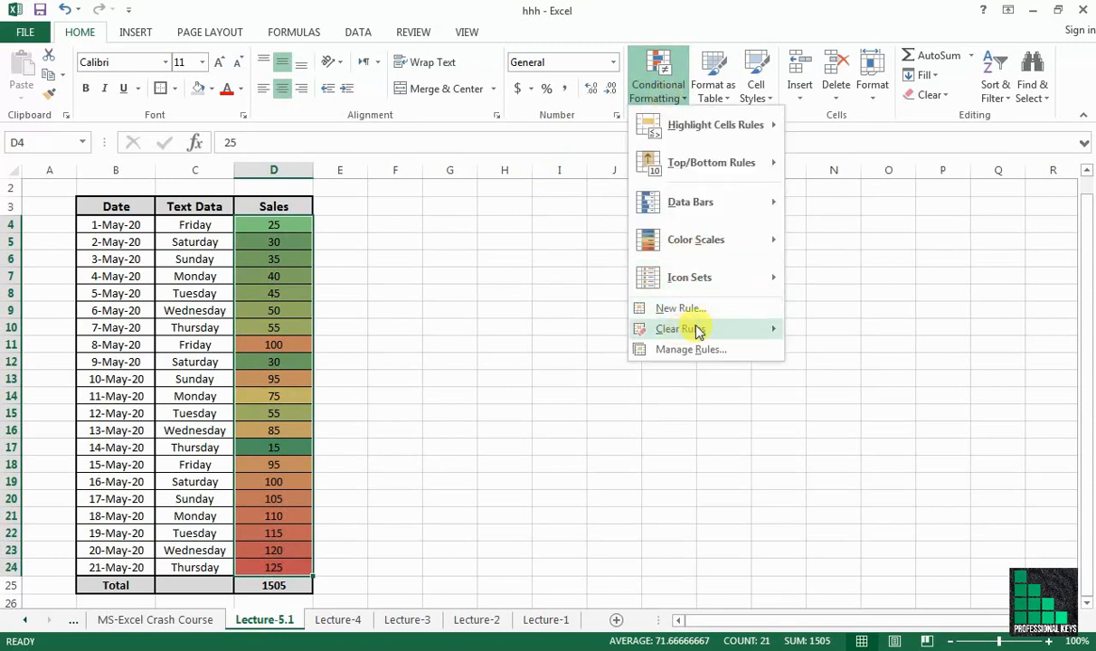
{"action": "mouse_move", "coordinate": [689, 327]}
{"action": "left_click", "coordinate": [821, 331]}
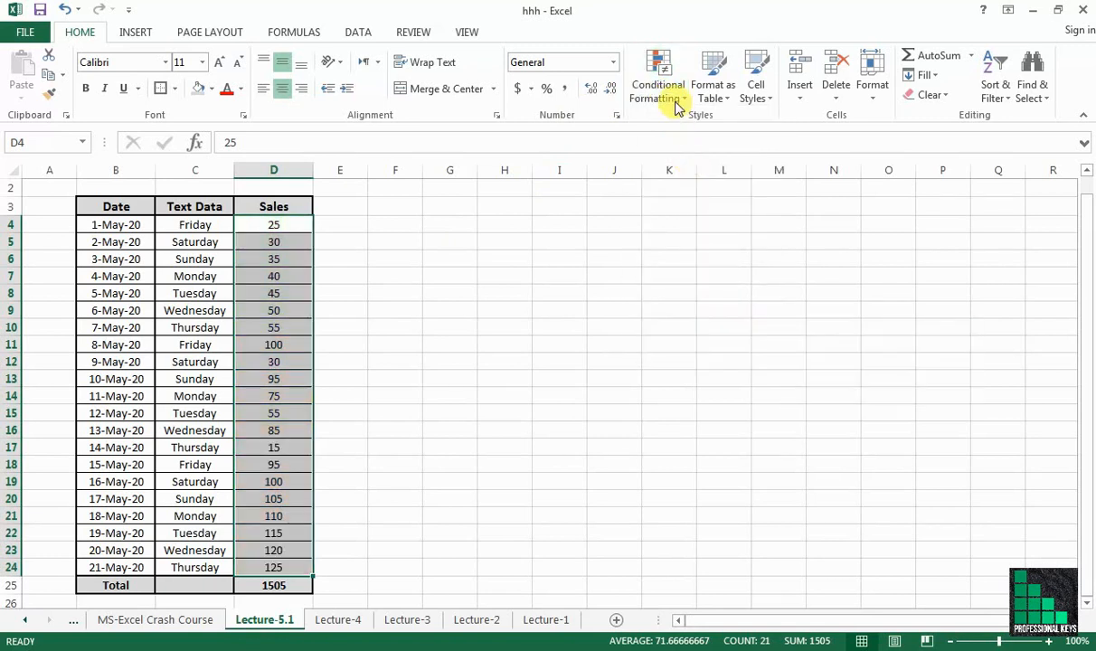
Apply the directional icon set with three colored arrows (green up, yellow sideways, red down) to D4:D24 and deselect the range.
{"action": "left_click", "coordinate": [677, 102]}
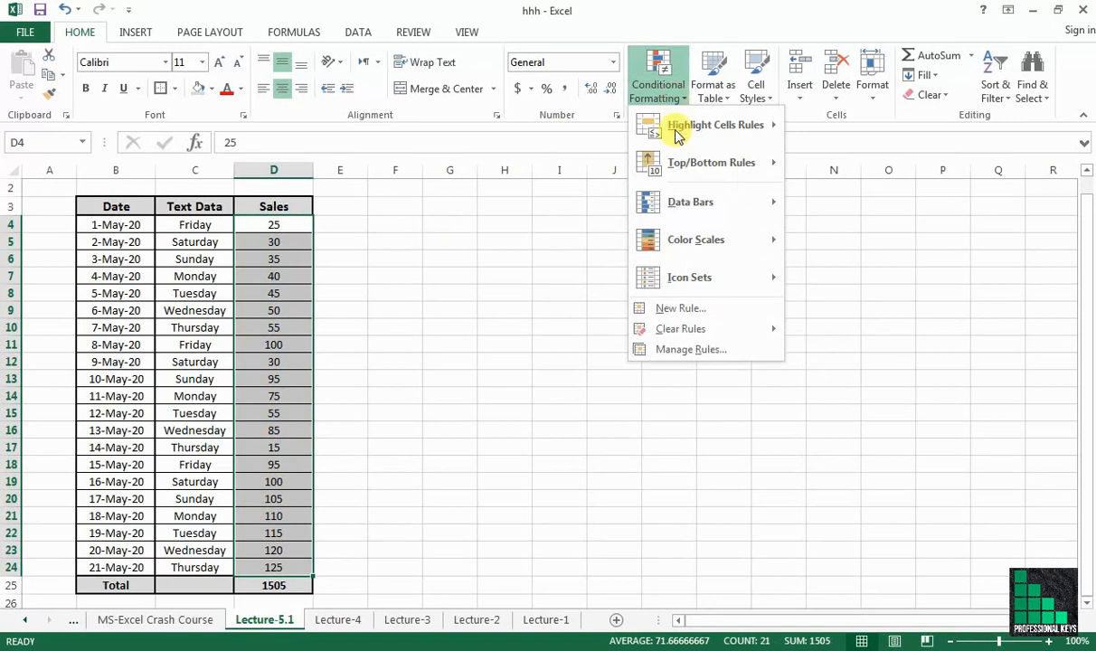
{"action": "mouse_move", "coordinate": [716, 246]}
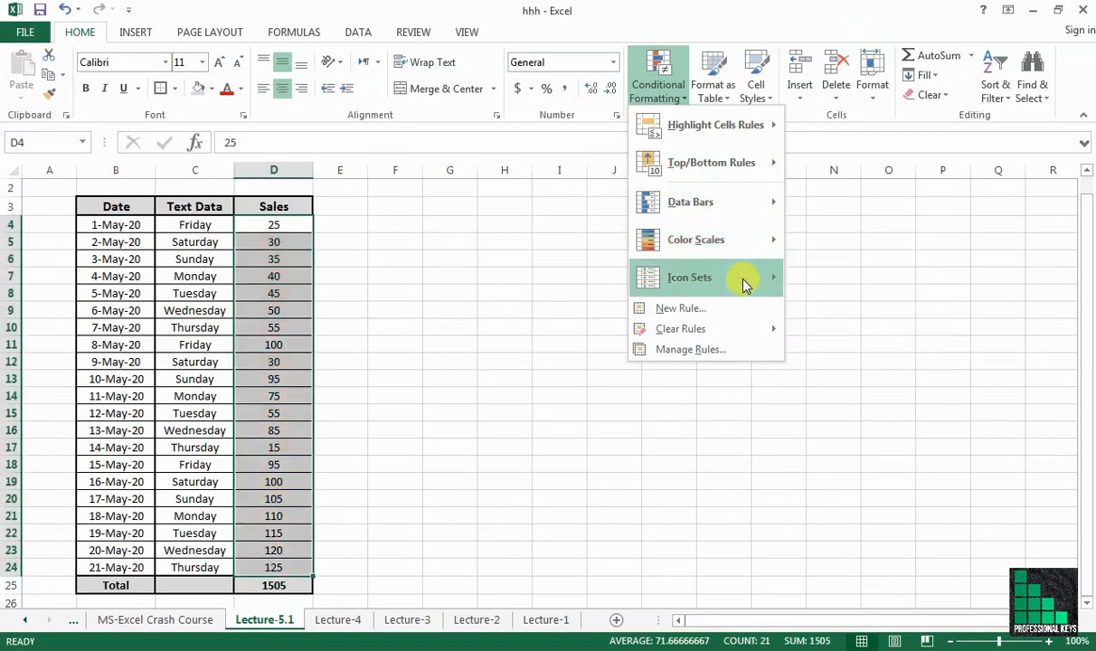
{"action": "mouse_move", "coordinate": [710, 289]}
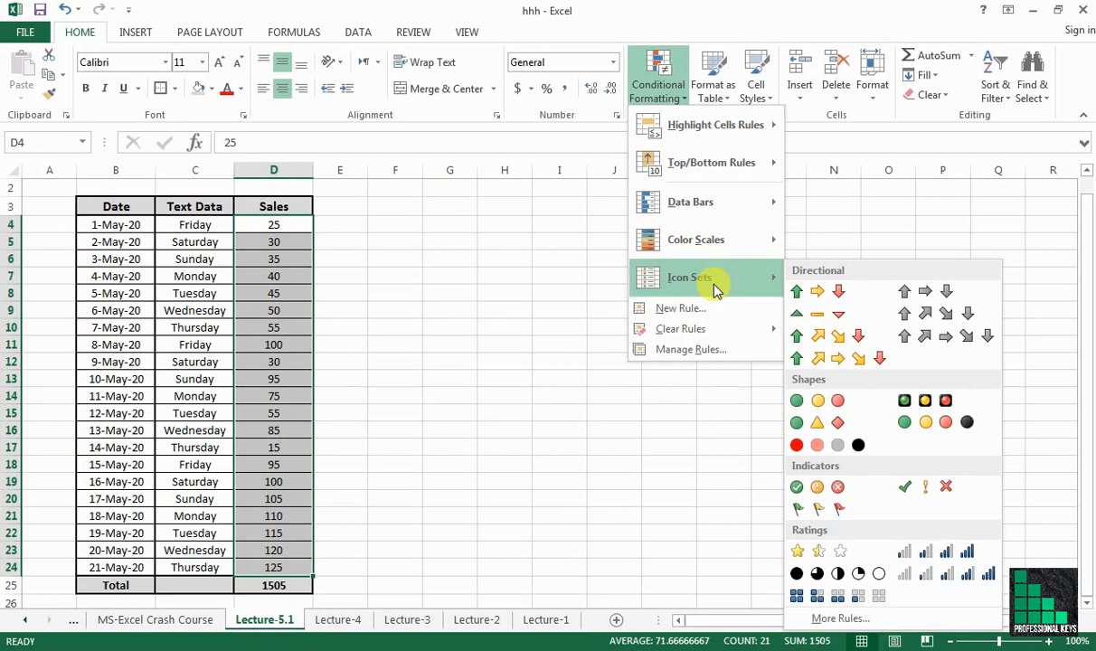
{"action": "left_click", "coordinate": [797, 291]}
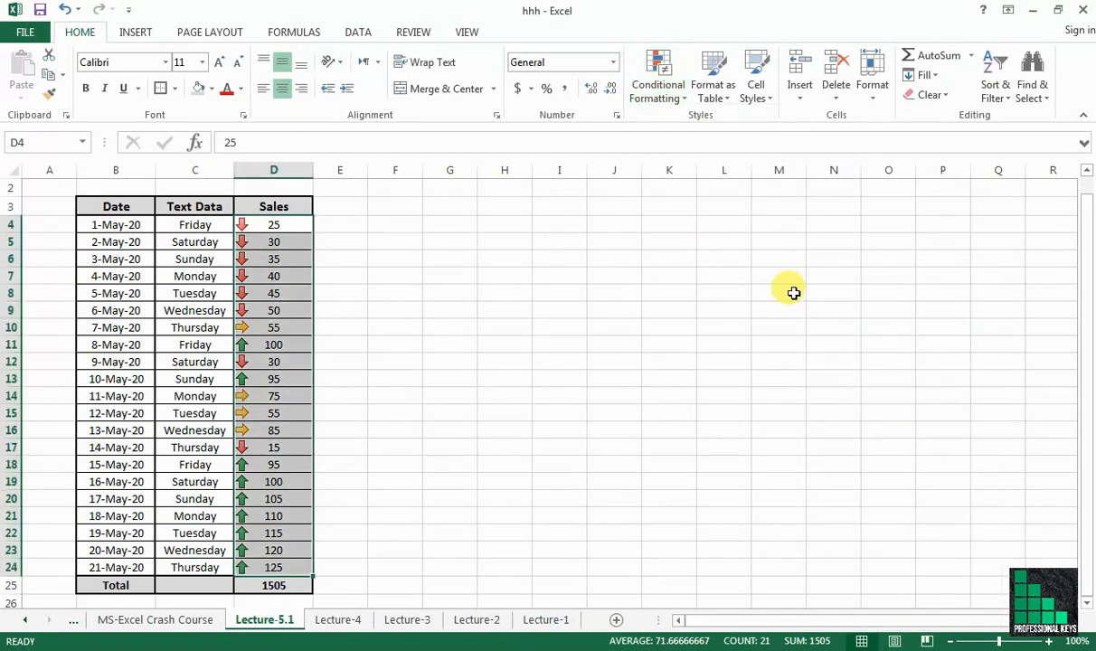
{"action": "left_click", "coordinate": [371, 565]}
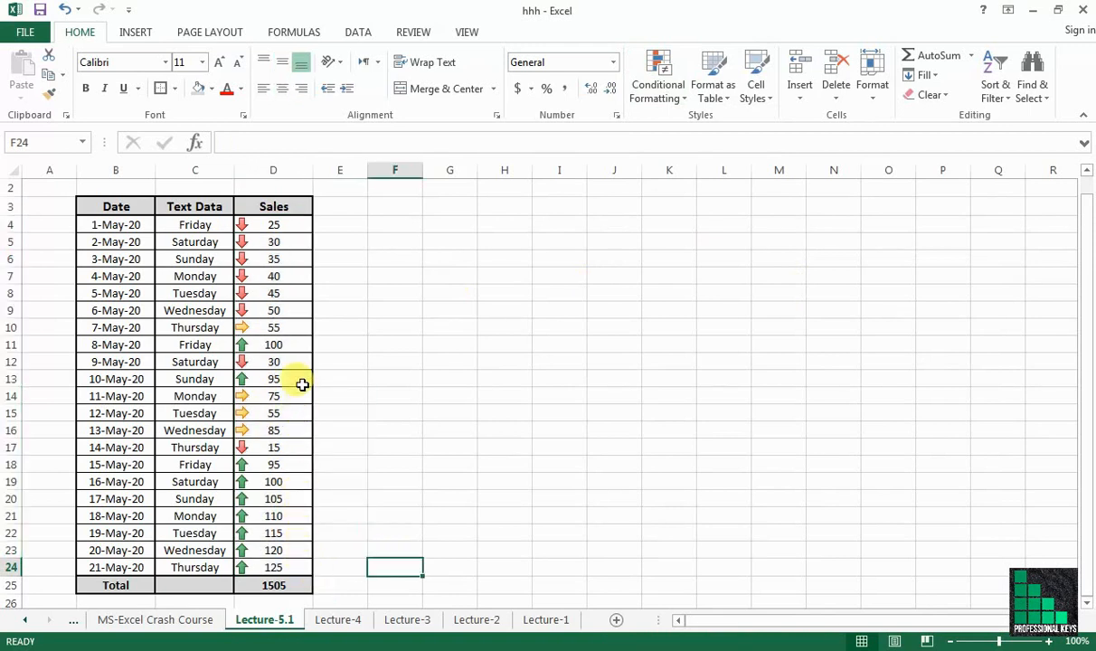
Examine which arrow icons mark the high sales in D18:D24, the low ones in D4:D9 and the middle ones in D10, D14 and D16.
{"action": "left_click_drag", "start_coordinate": [290, 563], "coordinate": [286, 464]}
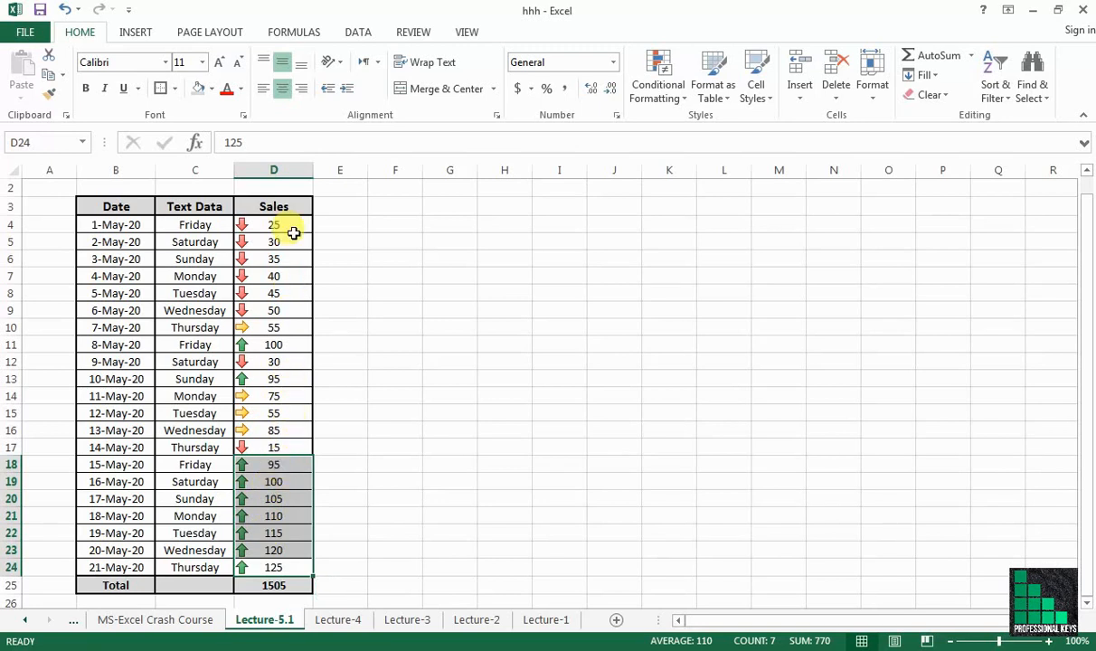
{"action": "left_click_drag", "start_coordinate": [274, 226], "coordinate": [273, 309]}
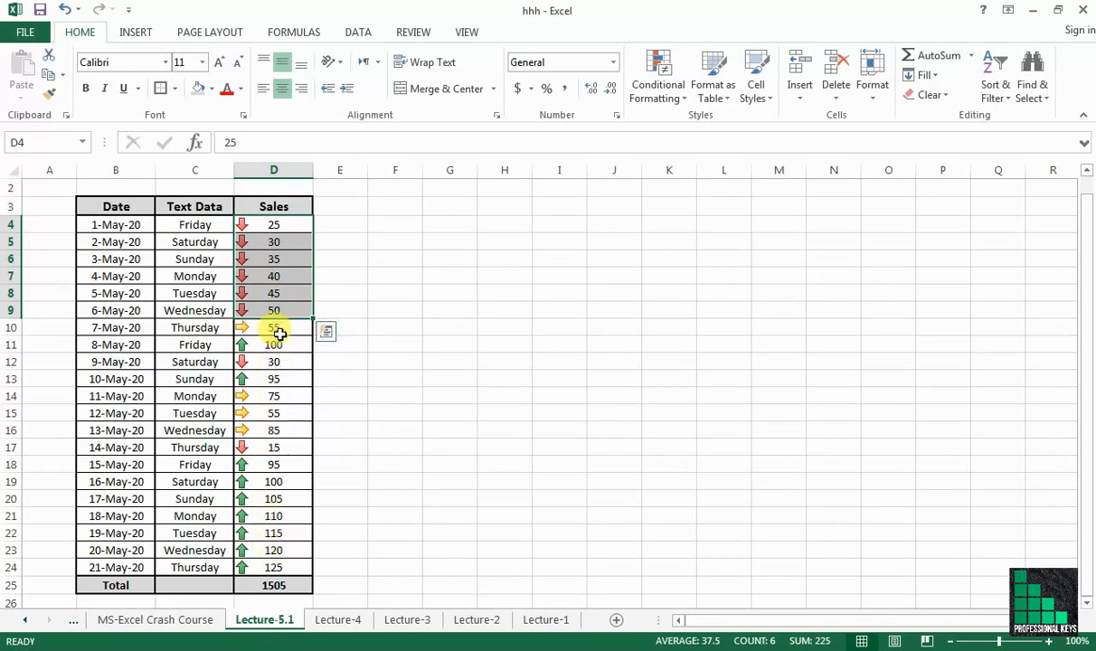
{"action": "left_click", "coordinate": [276, 329]}
{"action": "left_click", "coordinate": [275, 396]}
{"action": "left_click", "coordinate": [275, 425]}
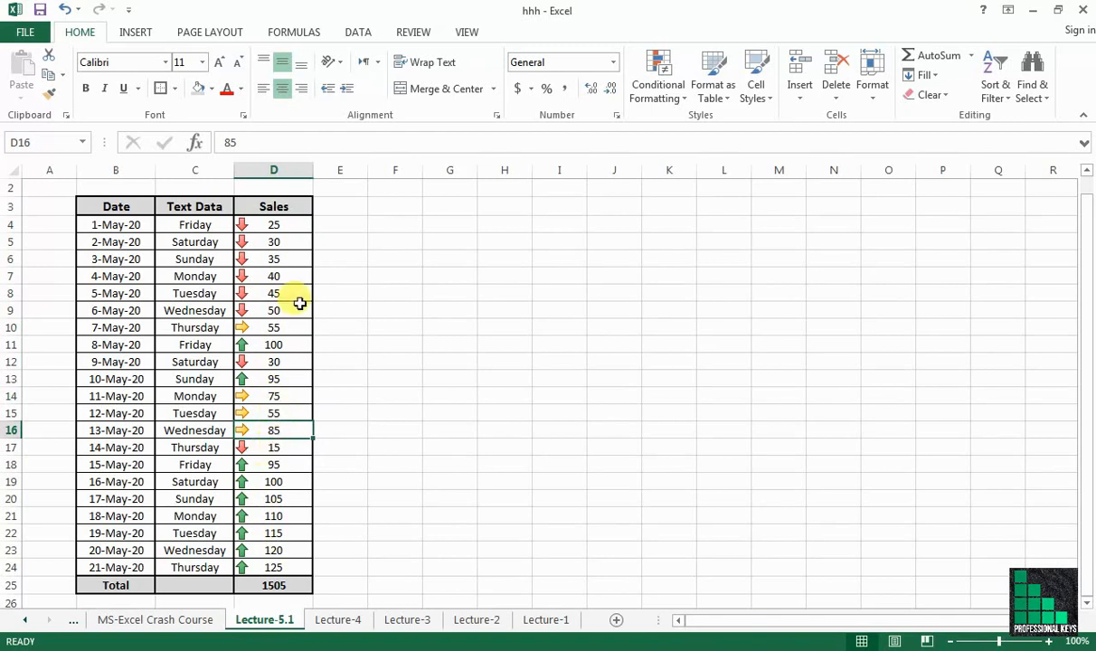
Select the sales values in D4:D24 and look through the available icon sets and conditional formatting rule options.
{"action": "left_click_drag", "start_coordinate": [290, 224], "coordinate": [291, 567]}
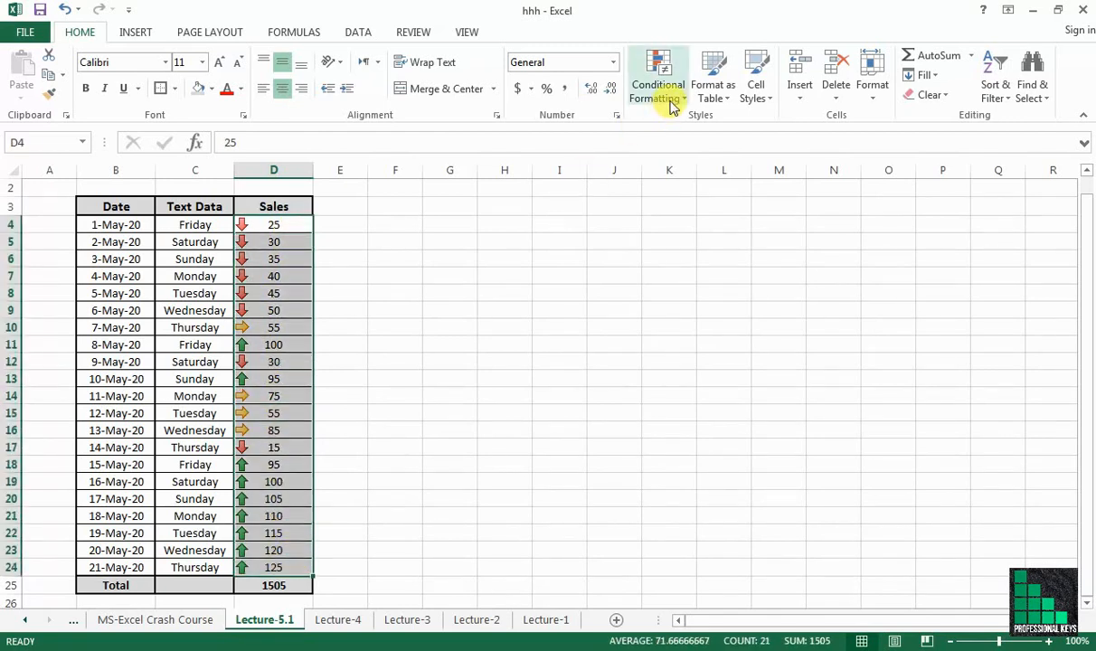
{"action": "left_click", "coordinate": [674, 104]}
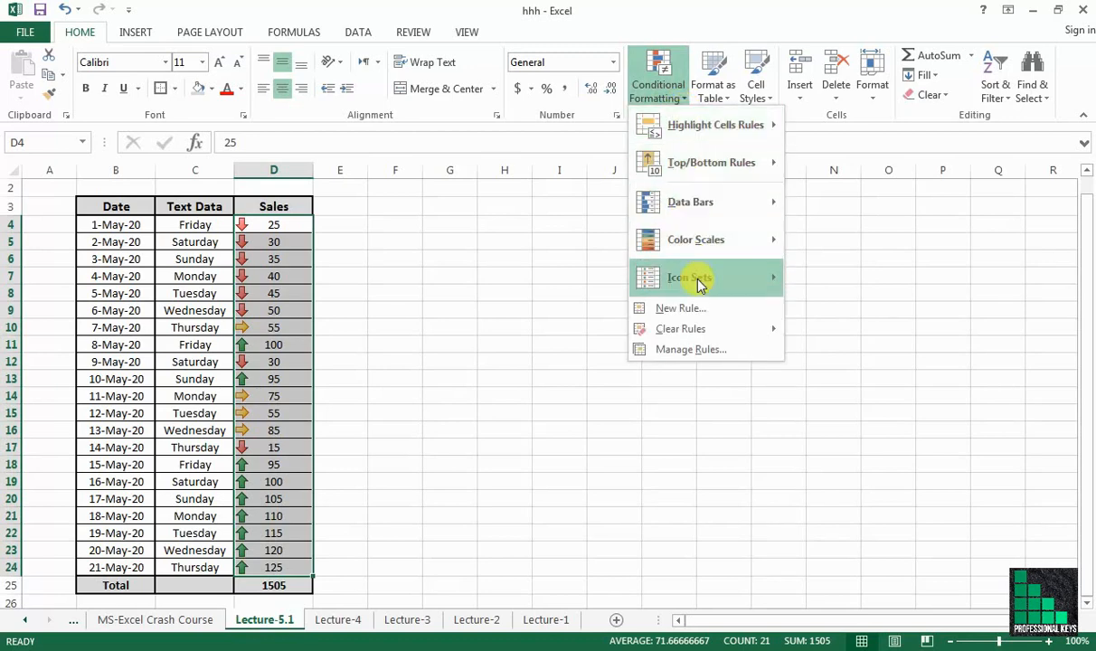
{"action": "mouse_move", "coordinate": [778, 278]}
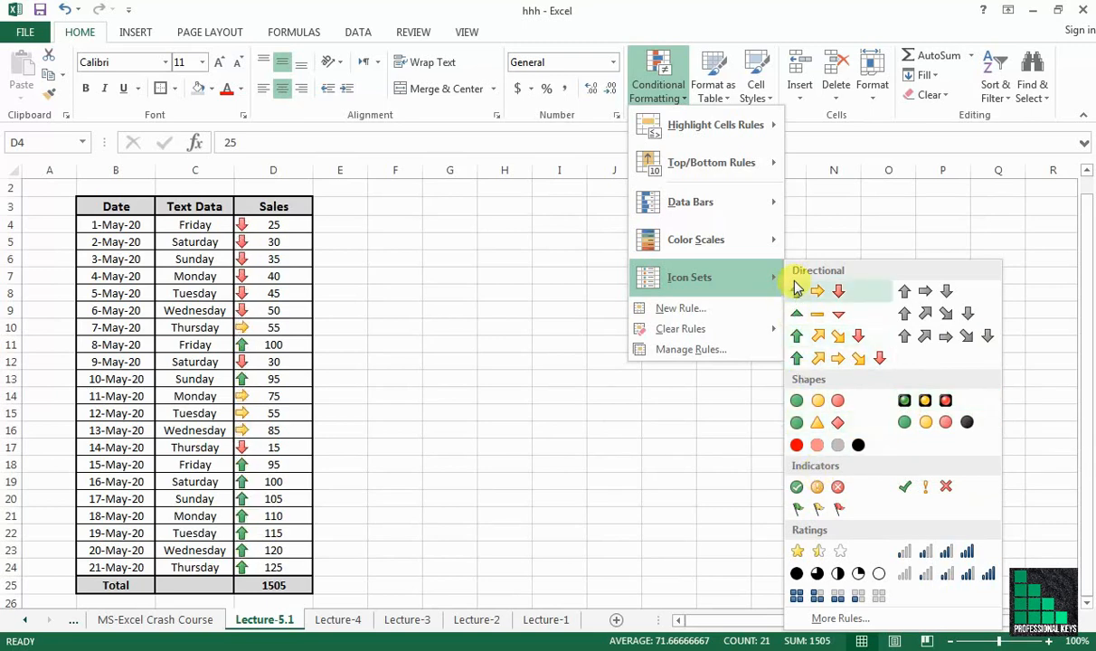
{"action": "left_click", "coordinate": [565, 398]}
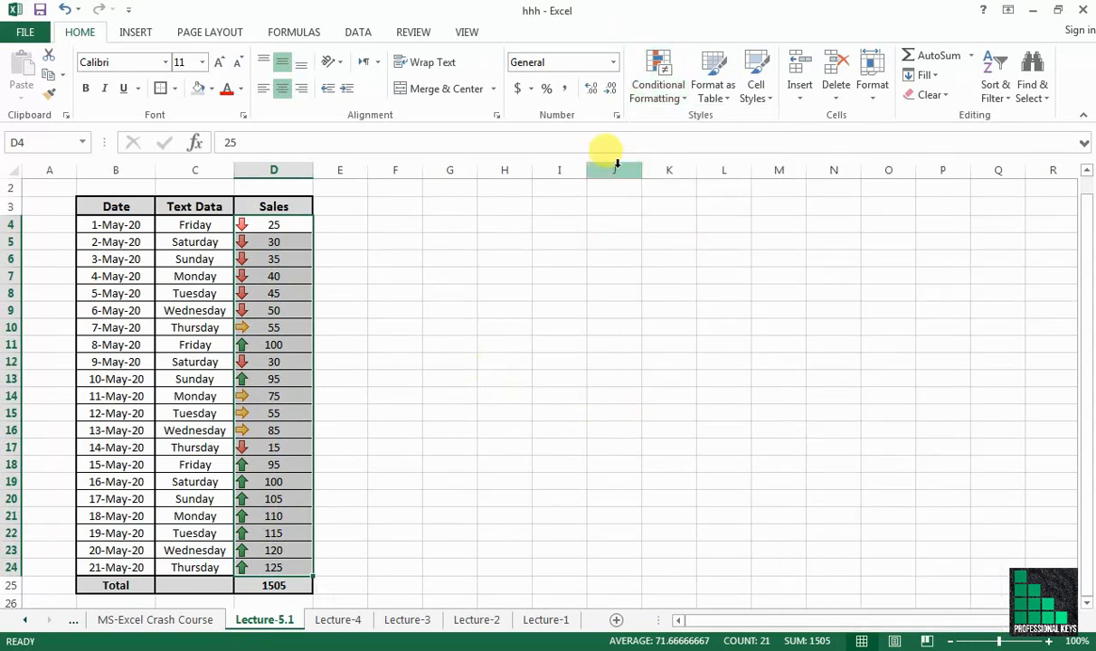
{"action": "left_click", "coordinate": [668, 95]}
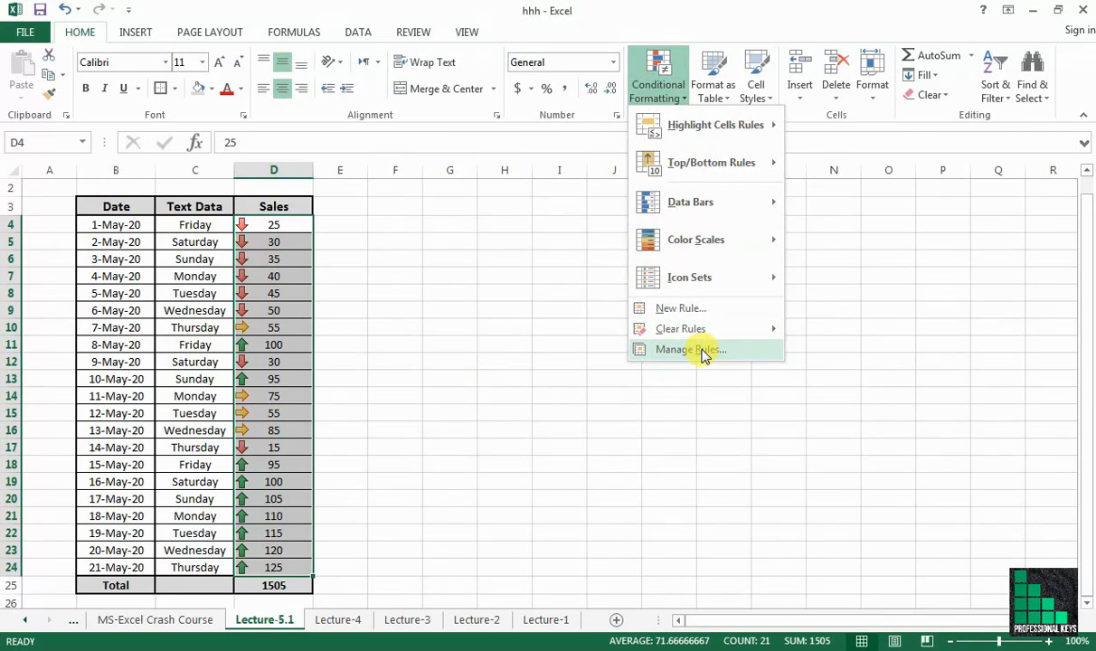
{"action": "left_click", "coordinate": [505, 385]}
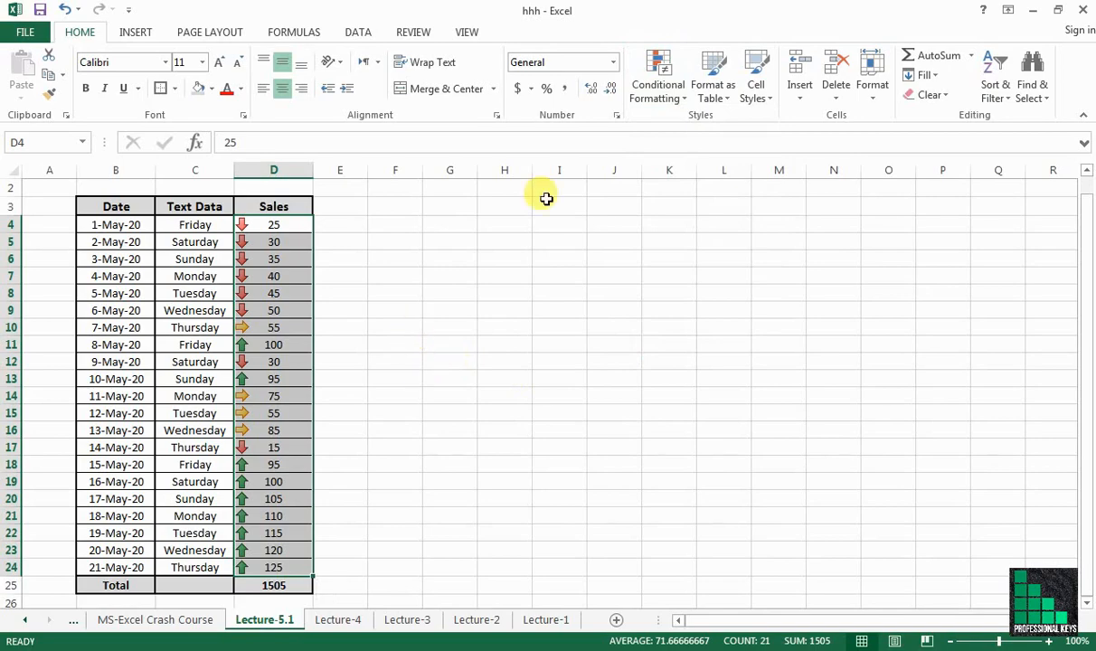
Start clearing the arrow icon set rule from the selected sales values in D4:D24.
{"action": "left_click", "coordinate": [681, 107]}
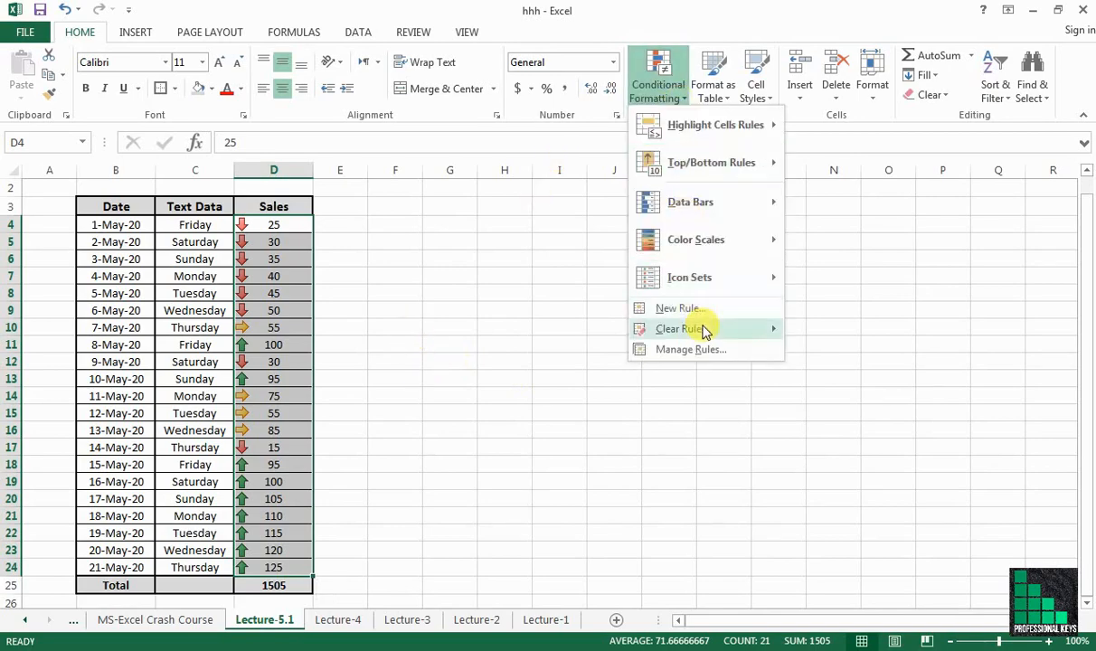